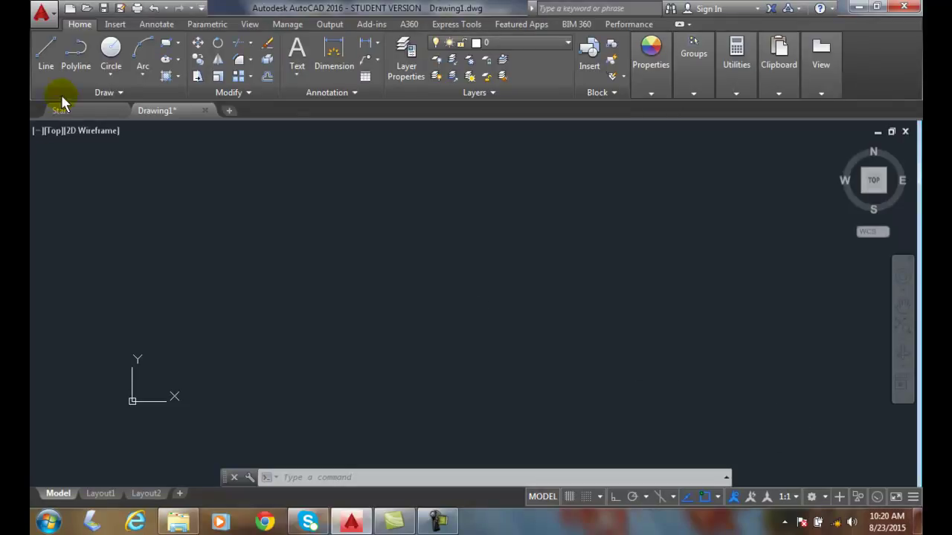
# Expand the Arc dropdown in the Draw panel to list every arc method
pyautogui.click(144, 74)
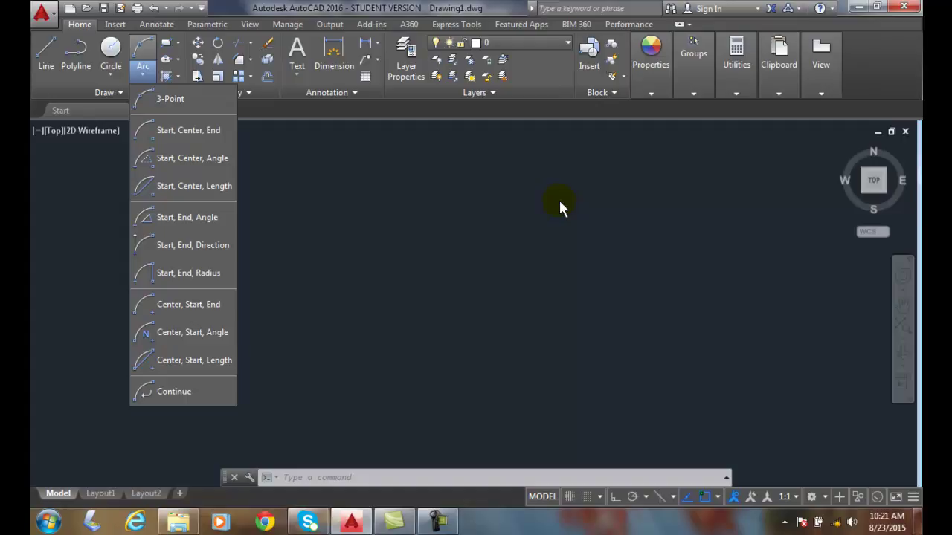
# Draw two 3-Point arcs: a large one, then a smaller one beneath it
pyautogui.click(157, 101)
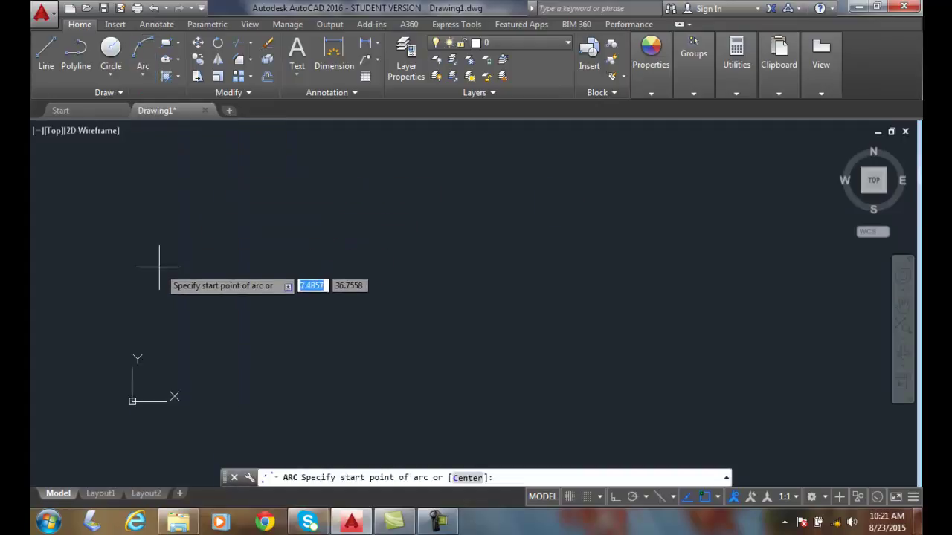
pyautogui.click(150, 321)
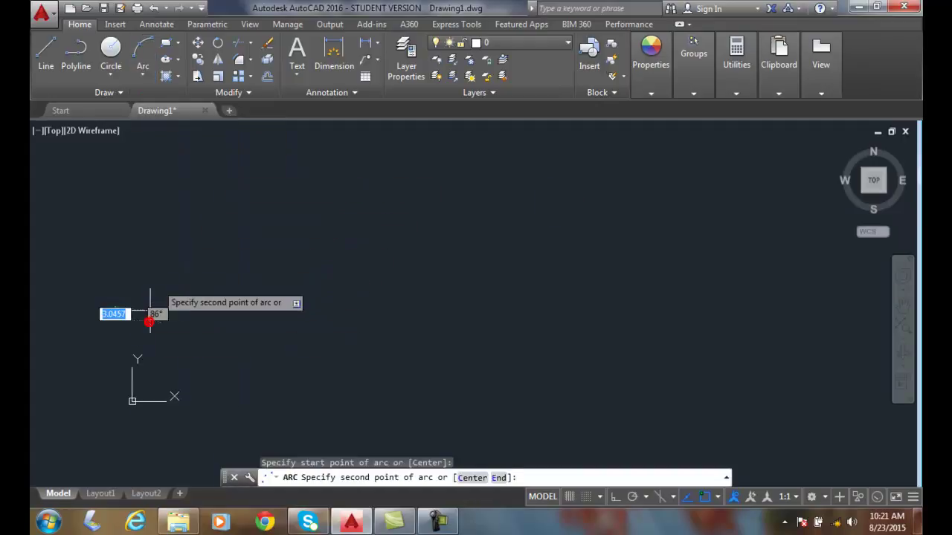
pyautogui.click(193, 224)
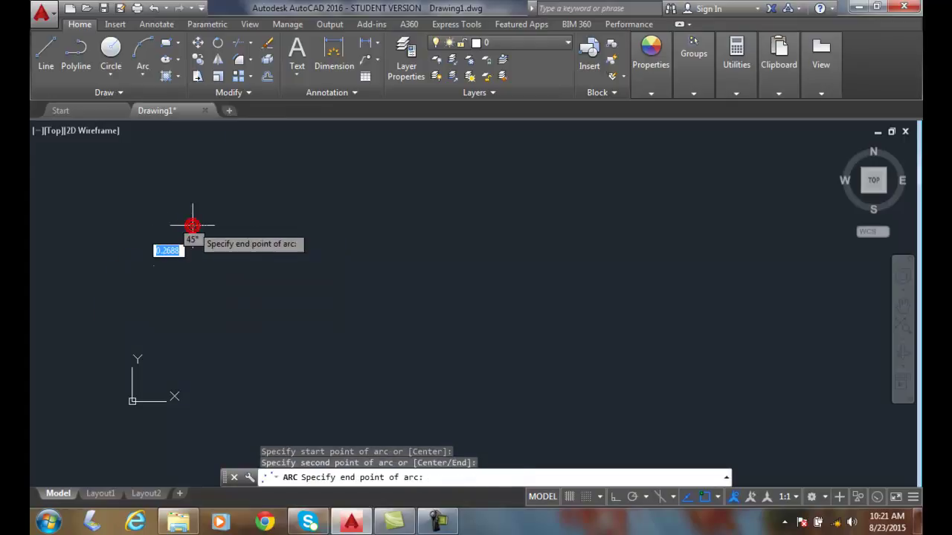
pyautogui.click(354, 214)
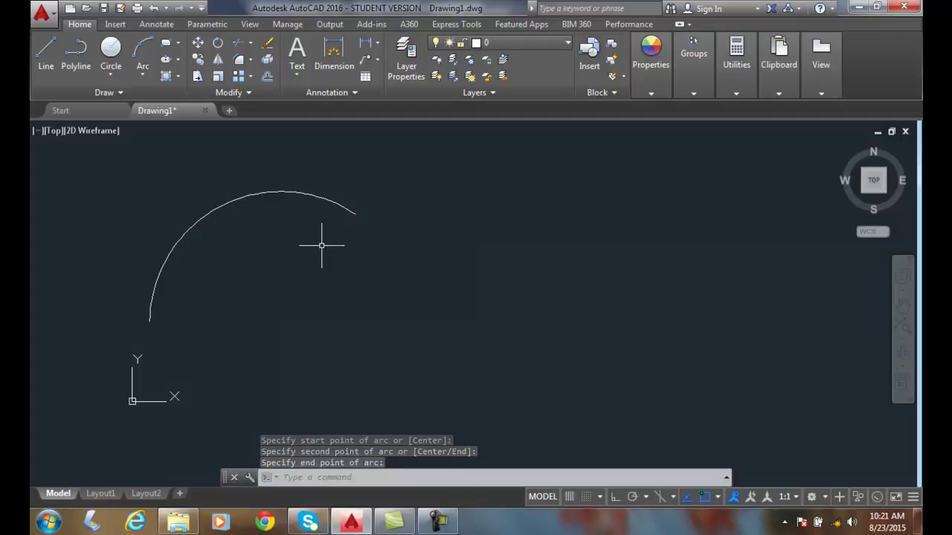
pyautogui.click(142, 76)
pyautogui.click(163, 106)
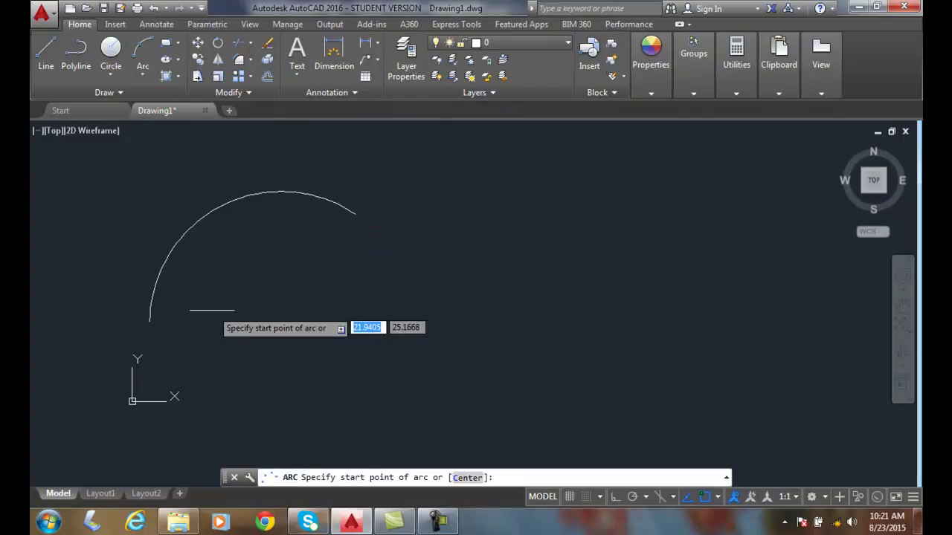
pyautogui.click(213, 319)
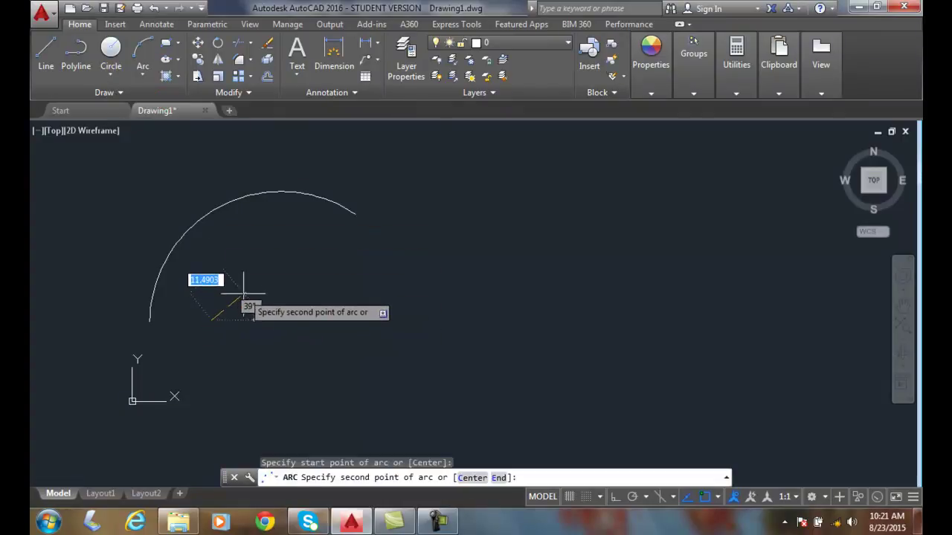
pyautogui.click(246, 288)
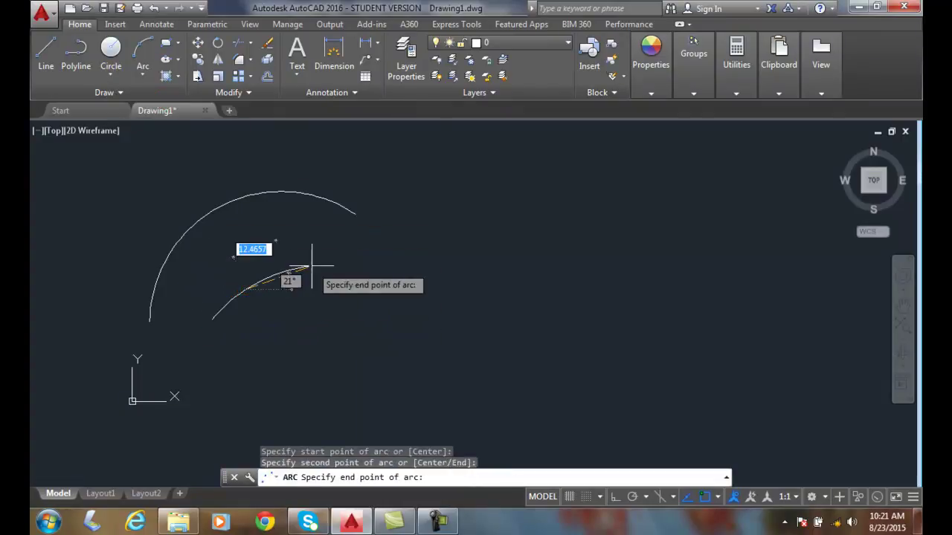
pyautogui.click(379, 245)
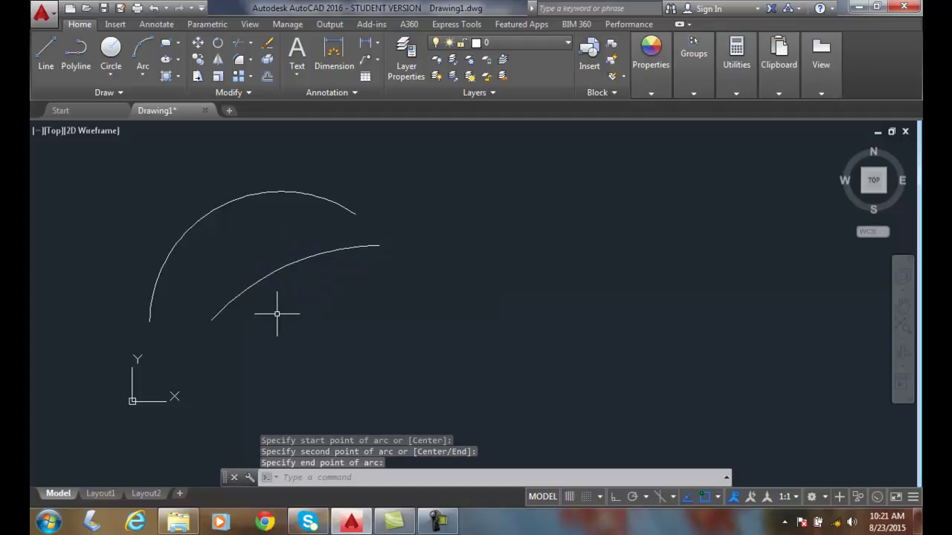
# Erase both three-point arcs with a selection window
pyautogui.click(267, 46)
pyautogui.click(291, 299)
pyautogui.click(216, 190)
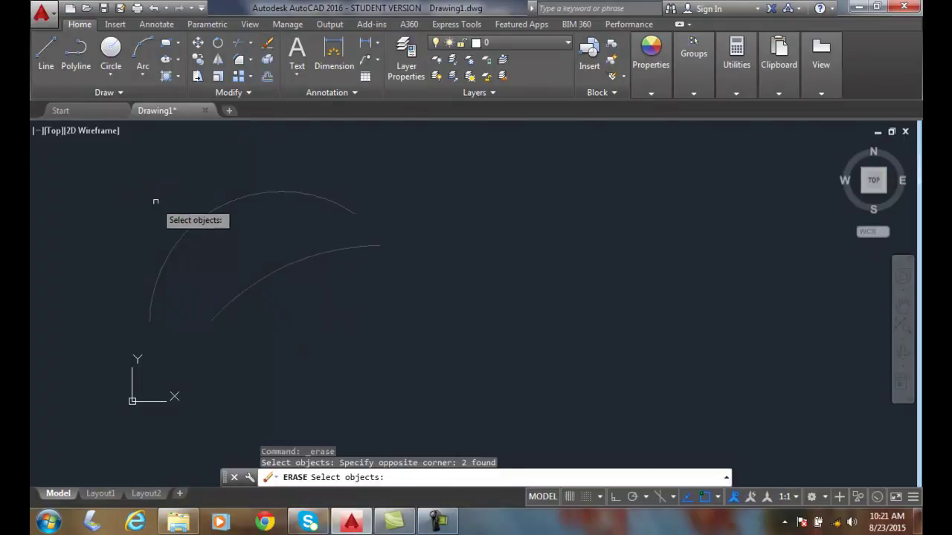
pyautogui.press('Return')
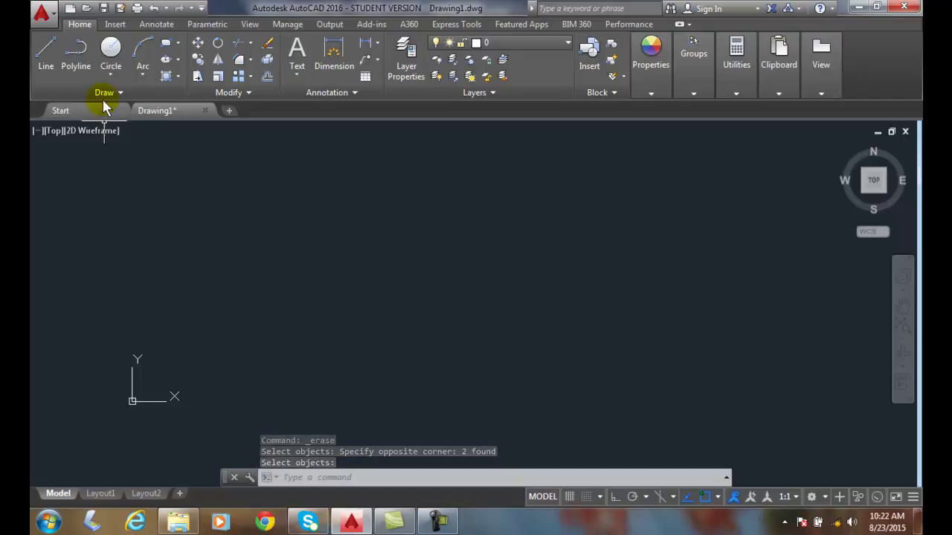
# Draw a Start, Center, End arc from right to left across the canvas
pyautogui.click(142, 77)
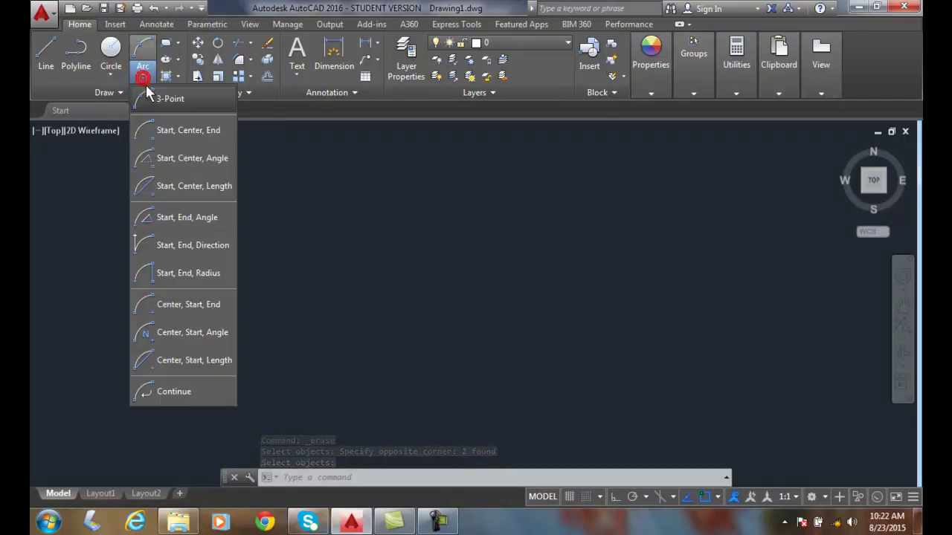
pyautogui.click(163, 130)
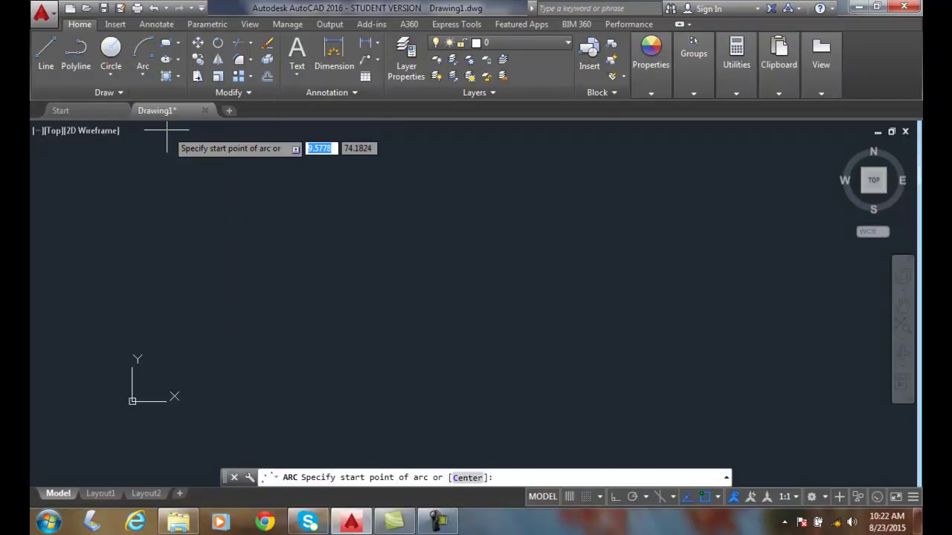
pyautogui.click(599, 296)
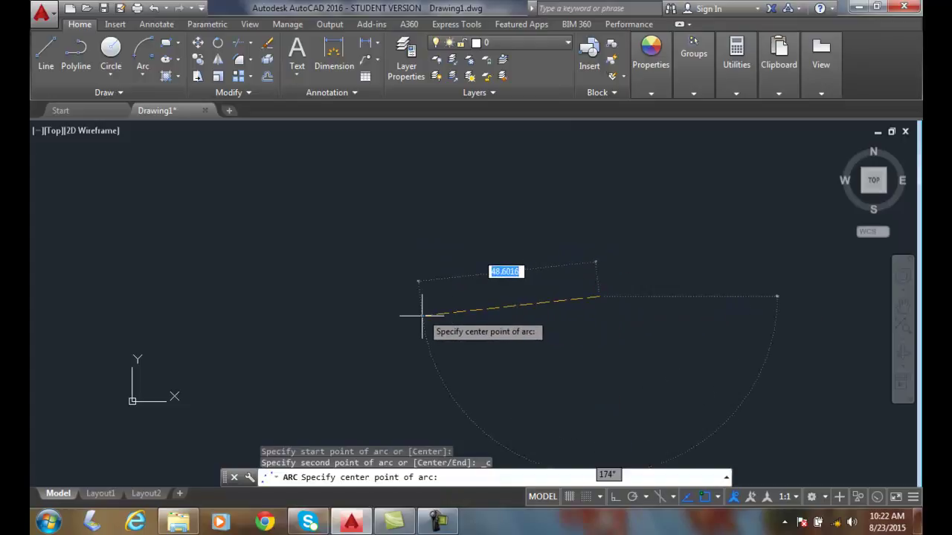
pyautogui.click(422, 315)
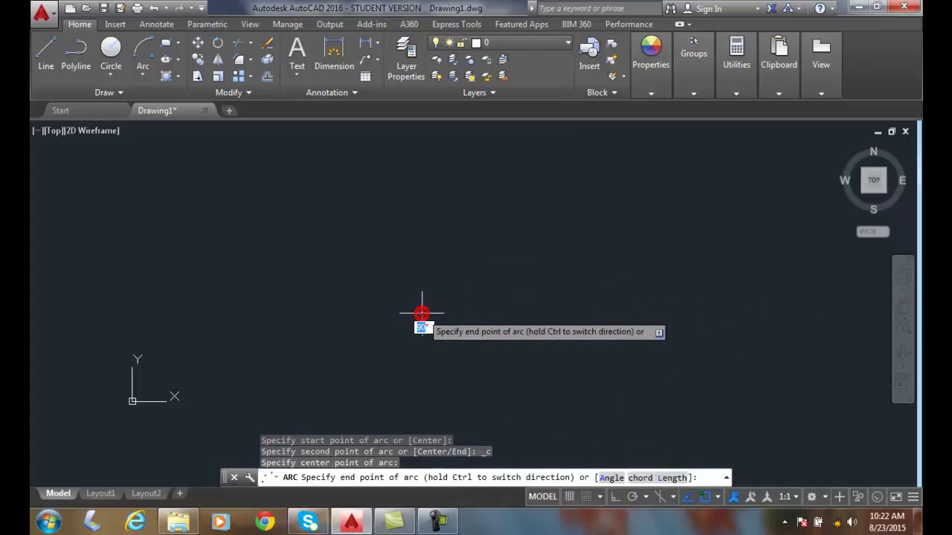
pyautogui.click(284, 247)
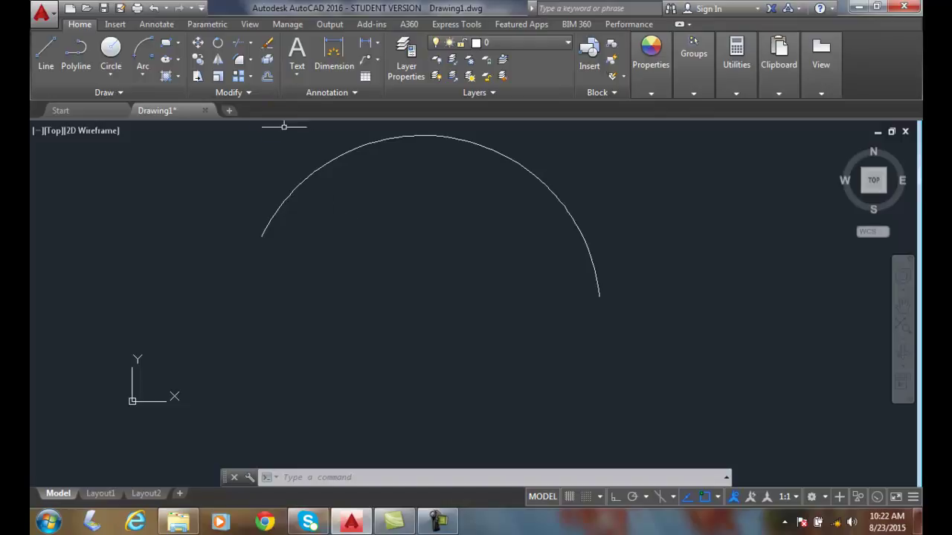
# Erase the start-center-end arc with a crossing window
pyautogui.click(268, 49)
pyautogui.click(508, 255)
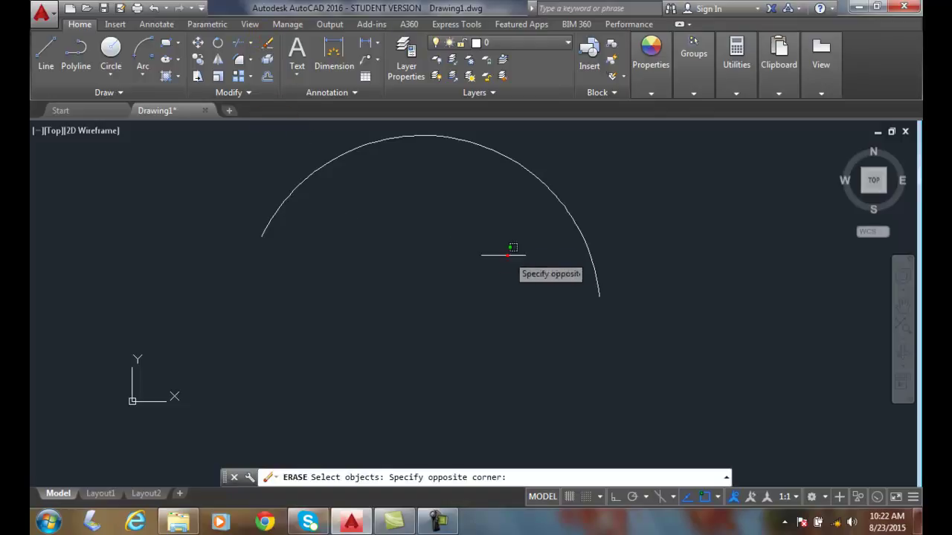
pyautogui.click(260, 153)
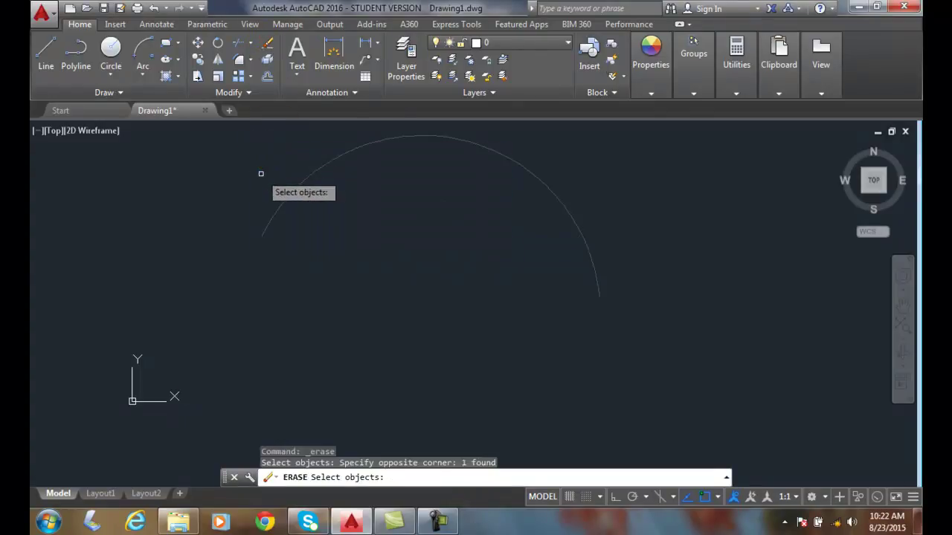
pyautogui.press('Return')
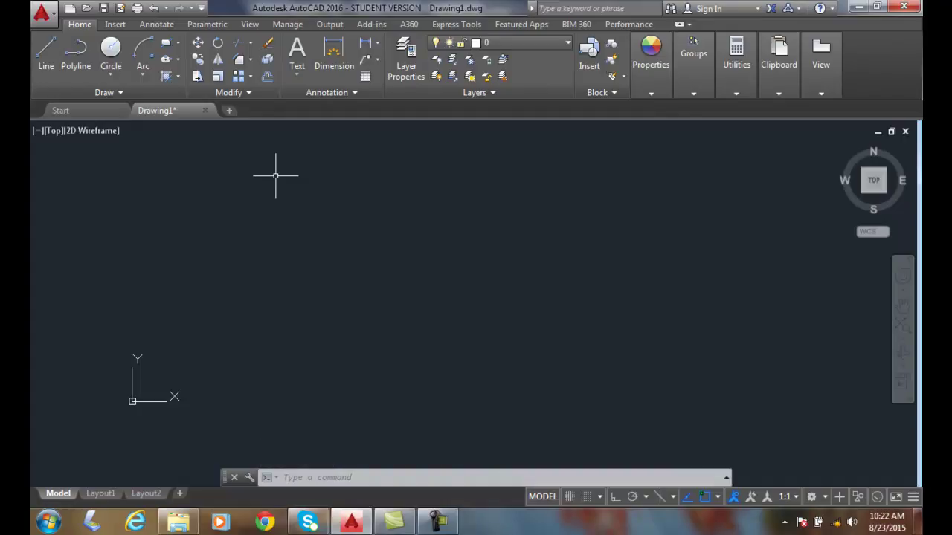
pyautogui.click(143, 71)
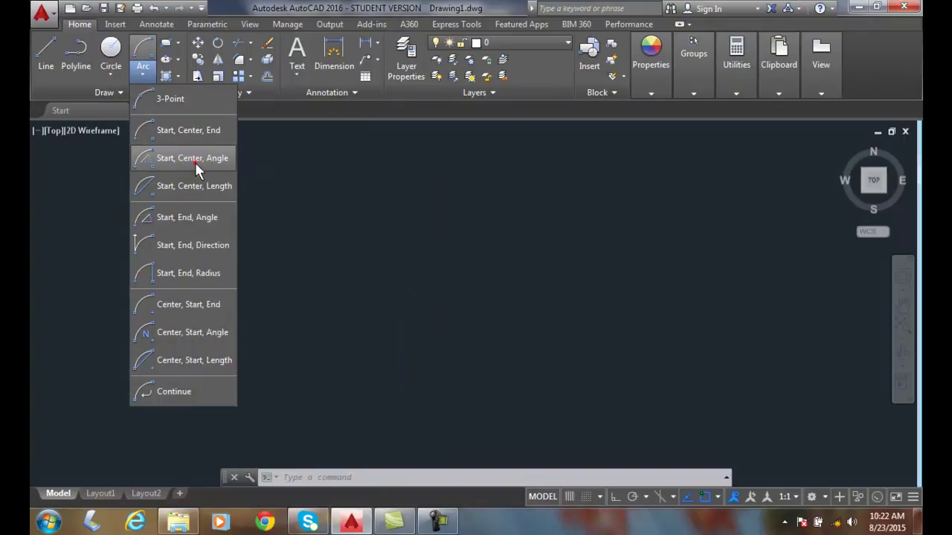
pyautogui.click(194, 162)
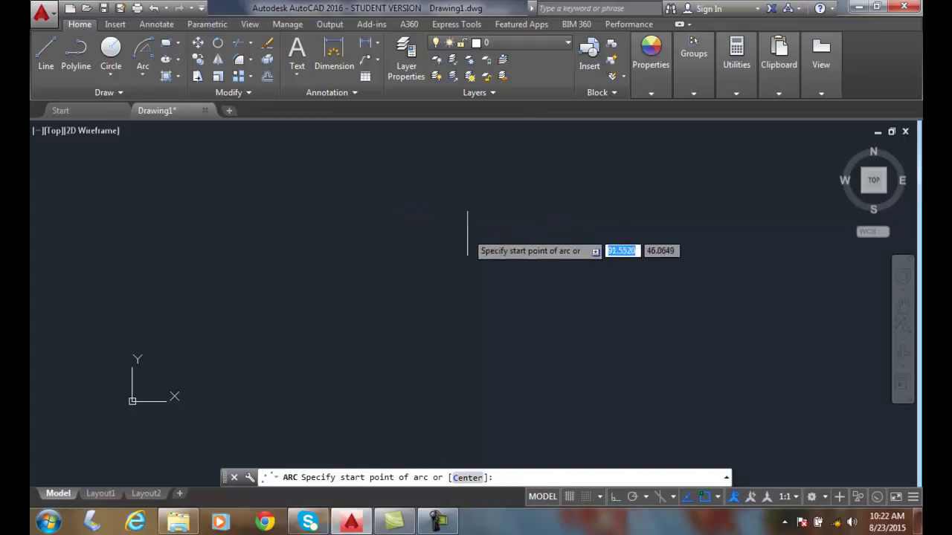
pyautogui.click(644, 284)
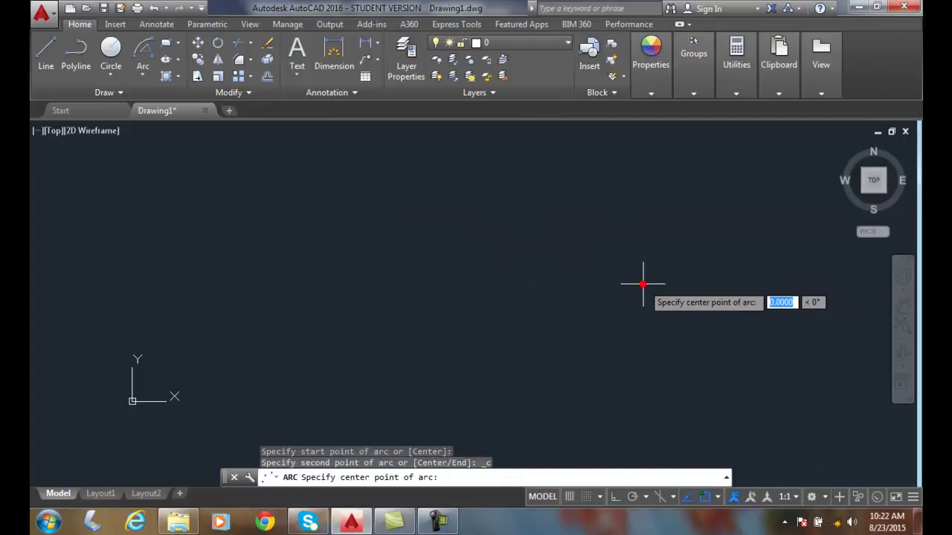
pyautogui.click(432, 280)
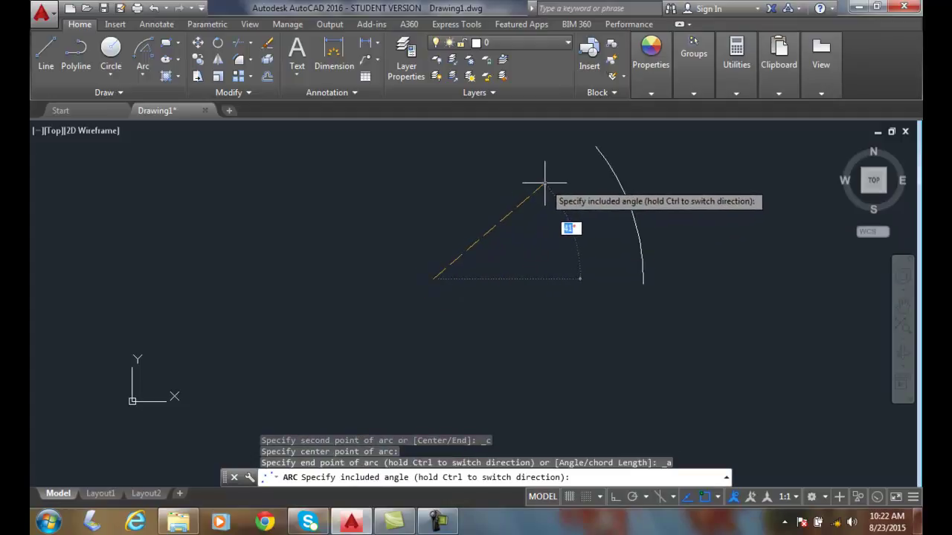
pyautogui.write('45')
pyautogui.press('Return')
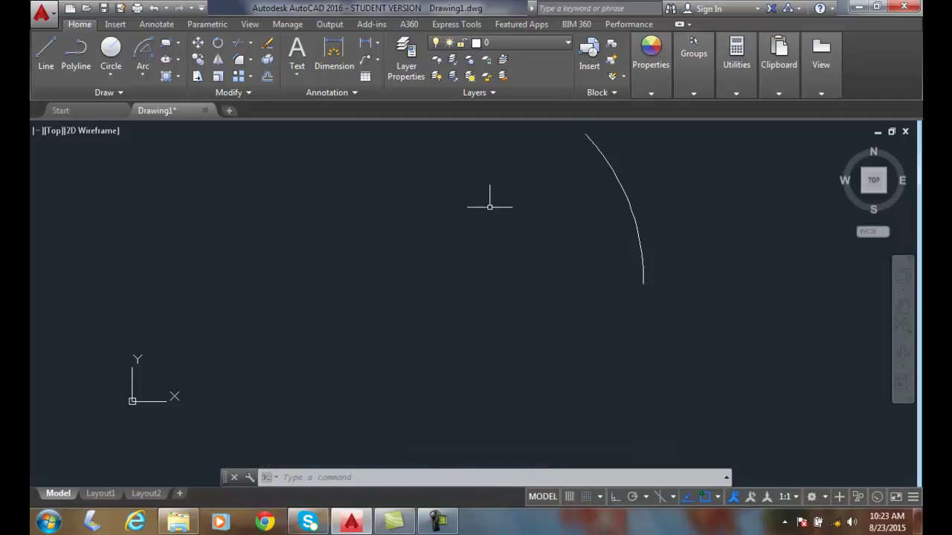
pyautogui.click(266, 43)
pyautogui.moveTo(665, 226); pyautogui.dragTo(607, 202)
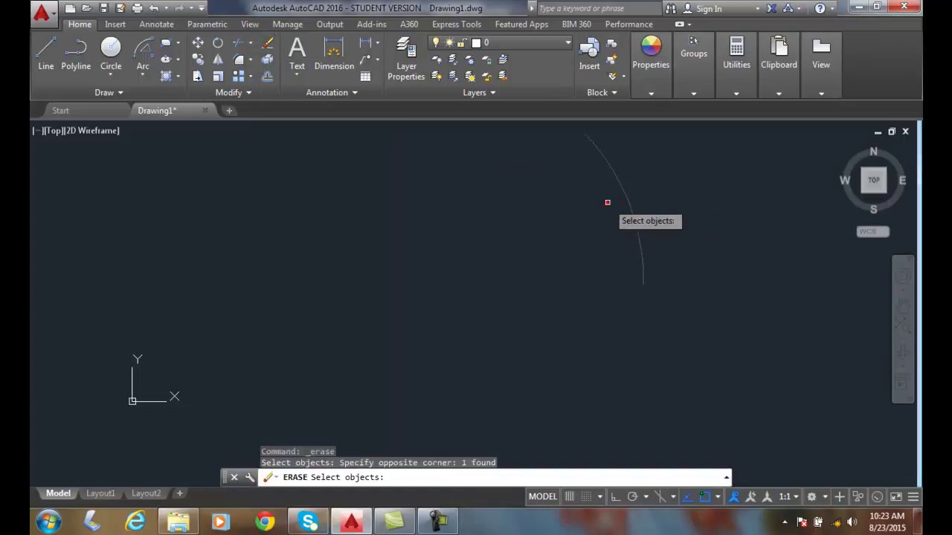
pyautogui.press('Return')
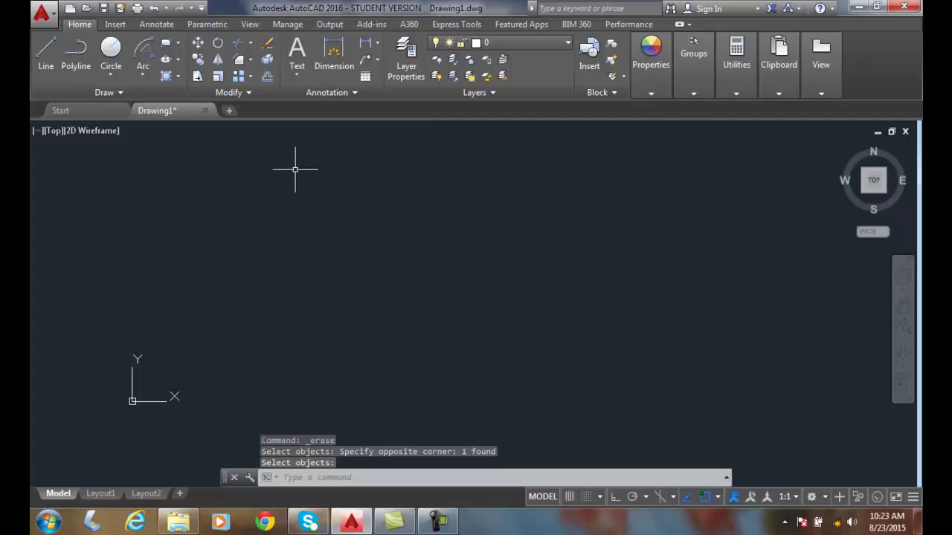
pyautogui.click(143, 76)
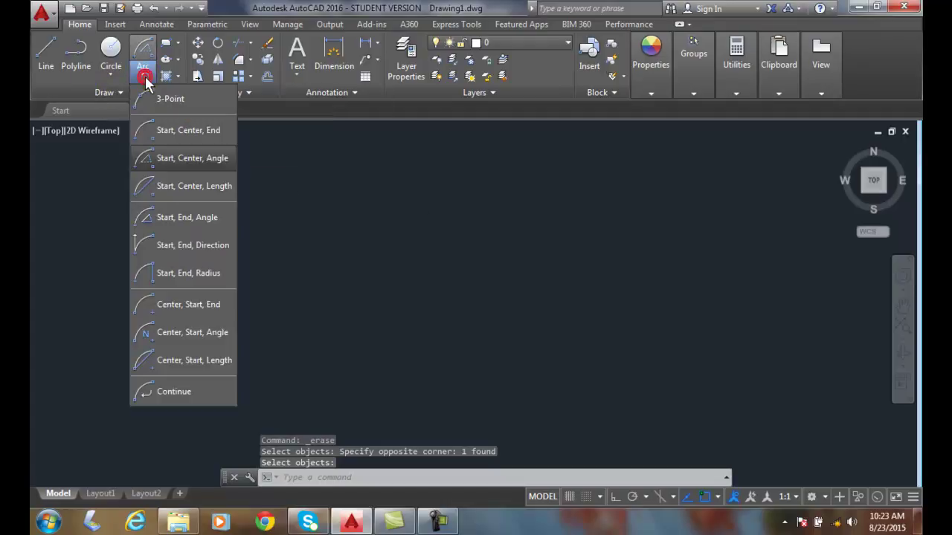
pyautogui.click(187, 187)
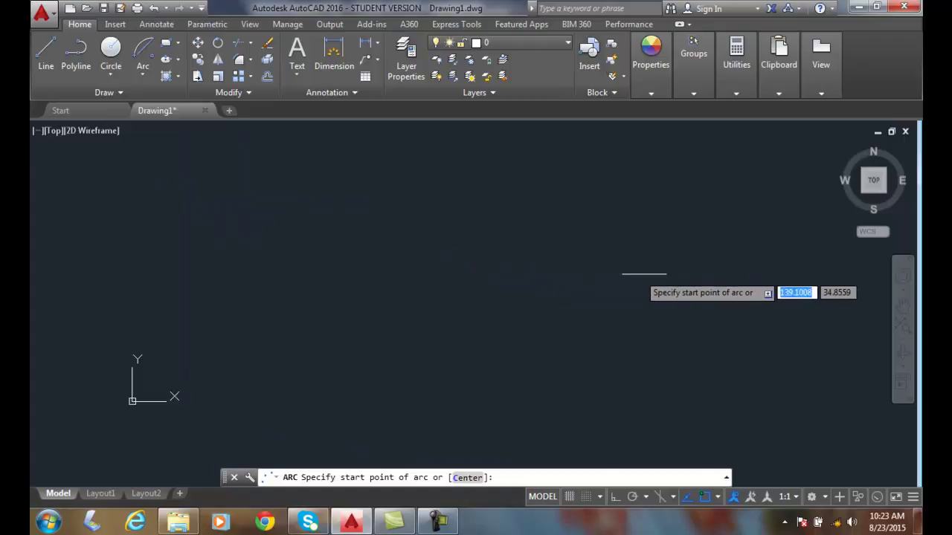
pyautogui.click(667, 281)
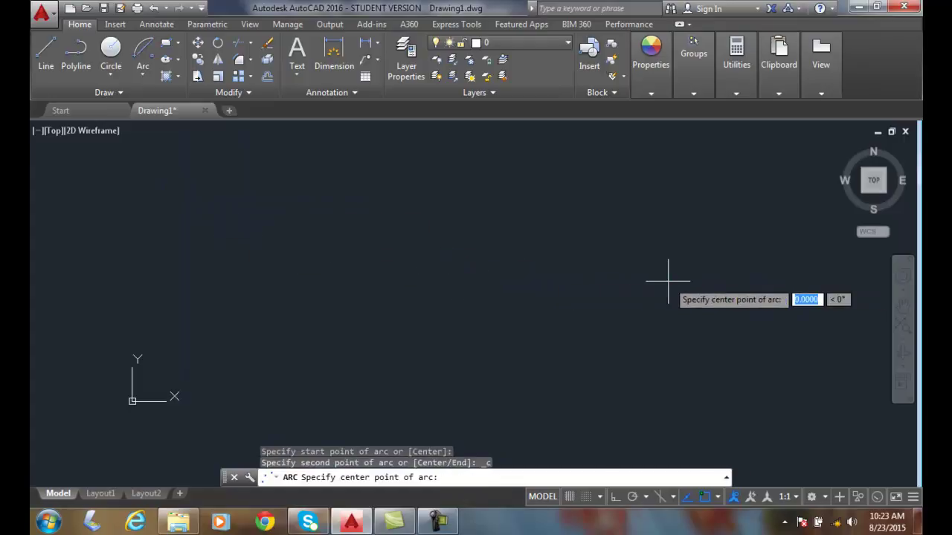
pyautogui.click(465, 334)
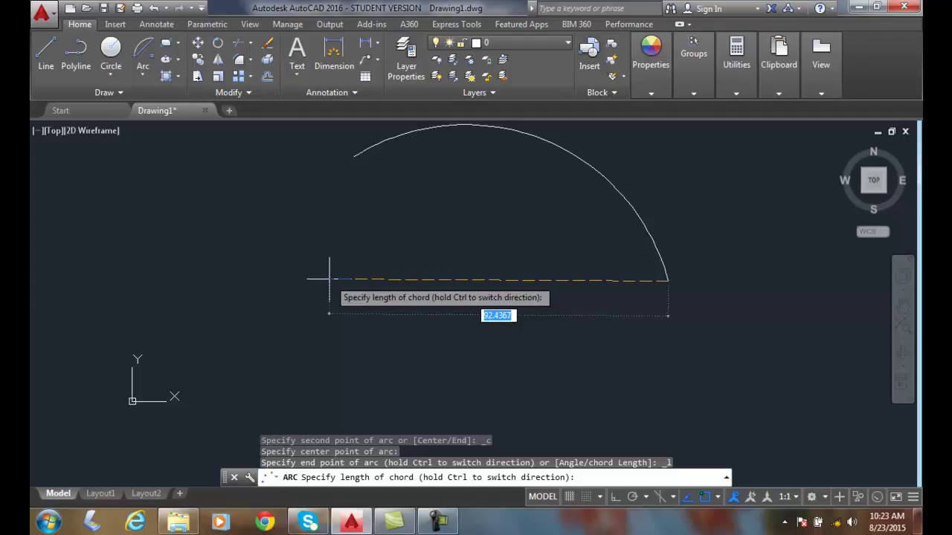
pyautogui.write('90')
pyautogui.press('Return')
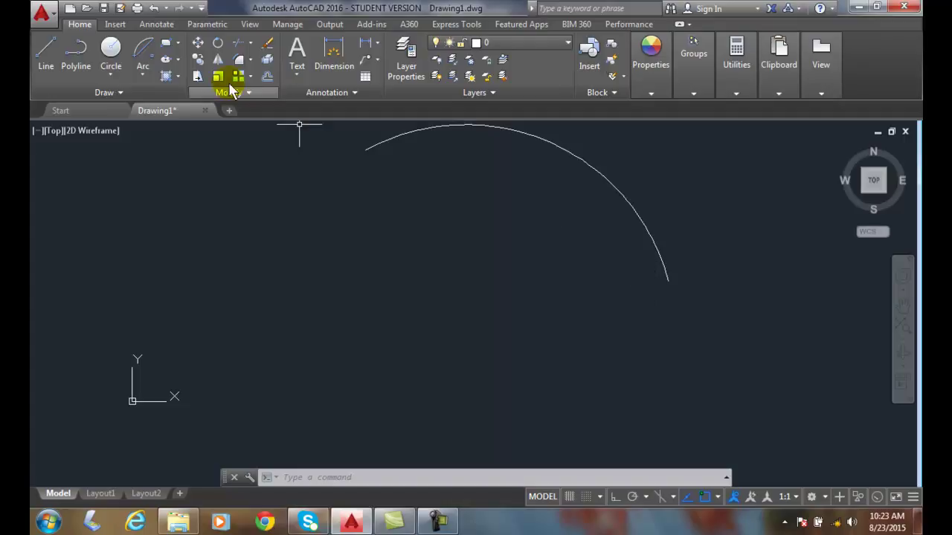
pyautogui.click(267, 43)
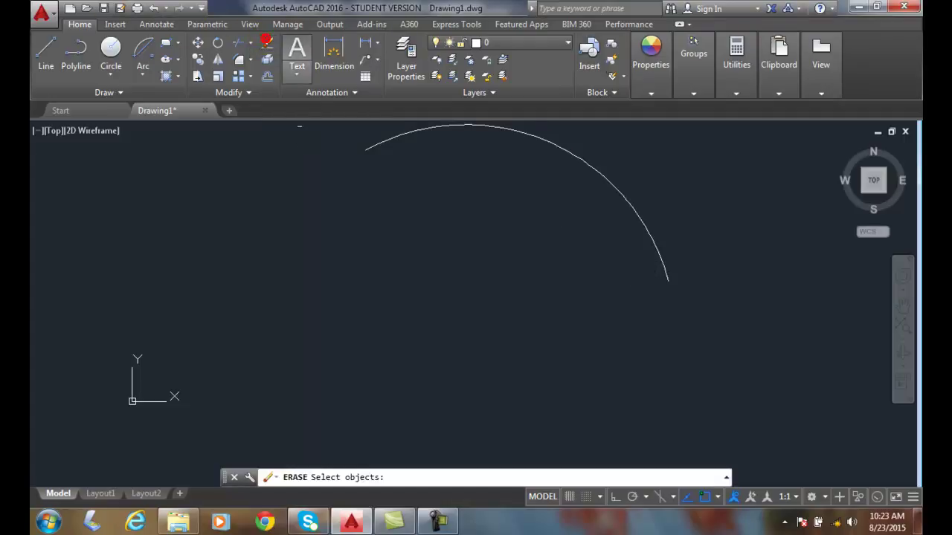
pyautogui.click(697, 235)
pyautogui.click(612, 191)
pyautogui.press('Return')
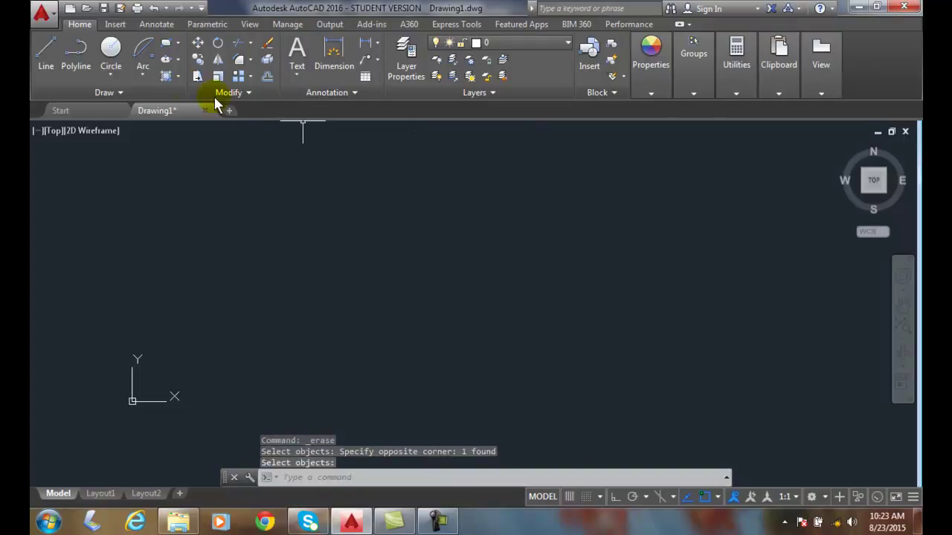
# Draw a Start, End, Angle arc with a 120° included angle, then begin erasing it
pyautogui.click(143, 74)
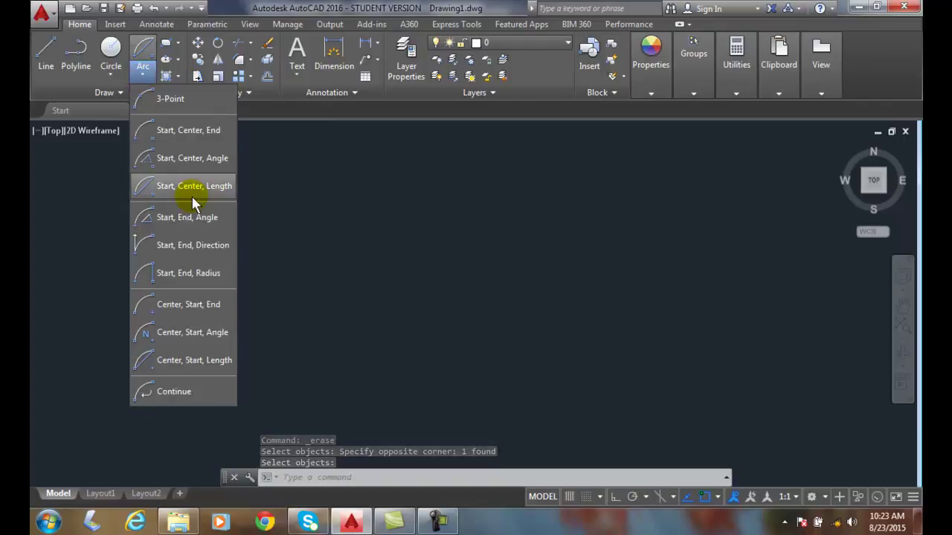
pyautogui.click(164, 221)
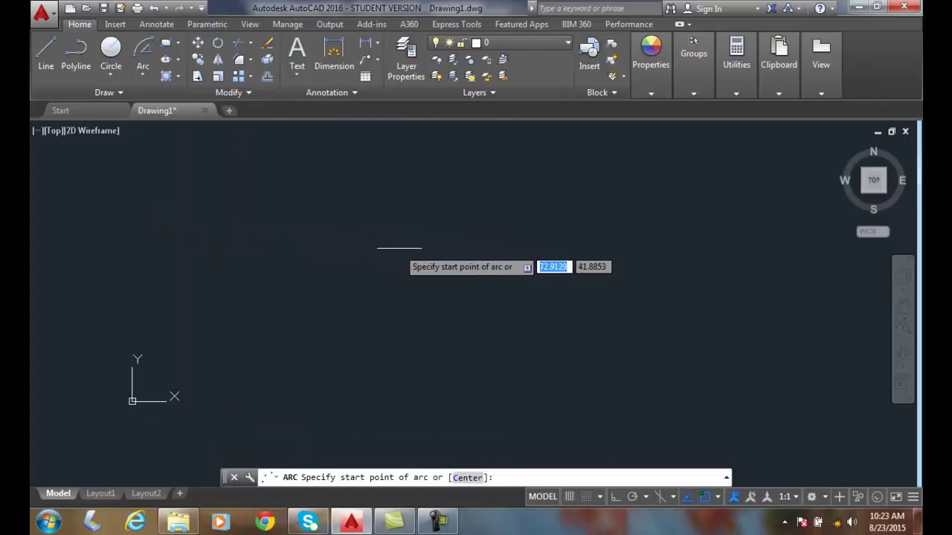
pyautogui.click(615, 267)
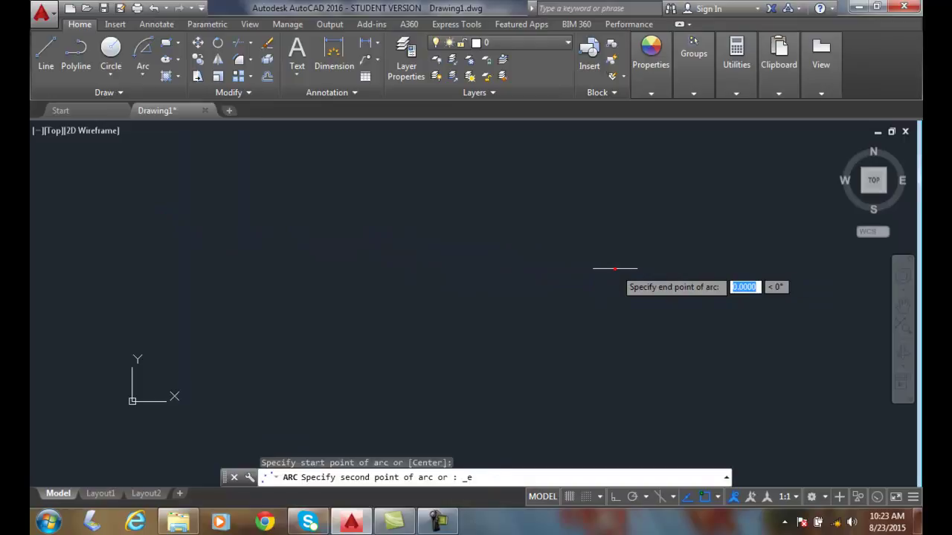
pyautogui.click(310, 264)
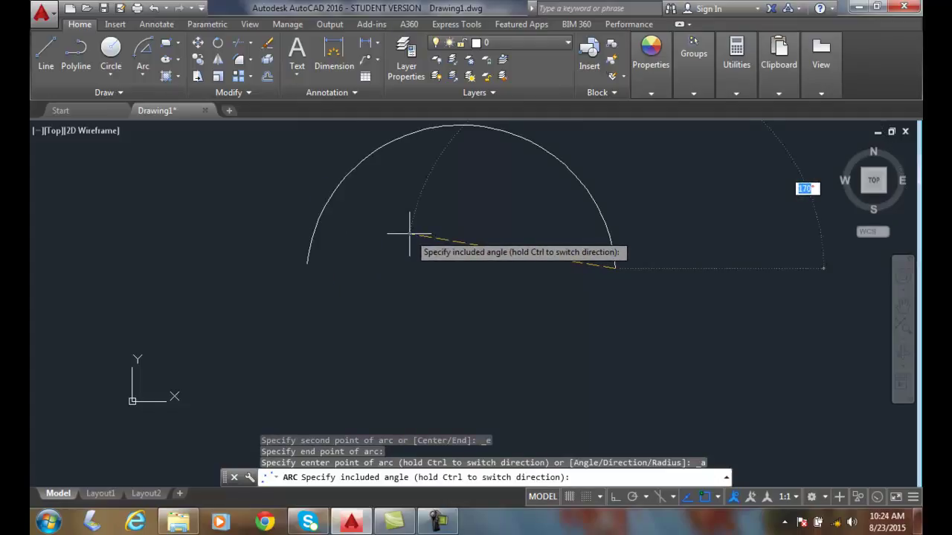
pyautogui.write('1')
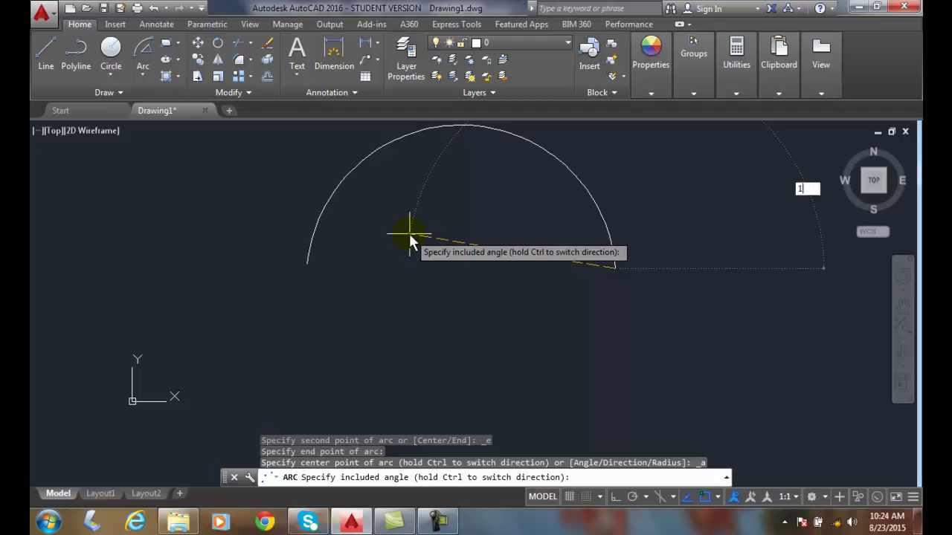
pyautogui.press('Return')
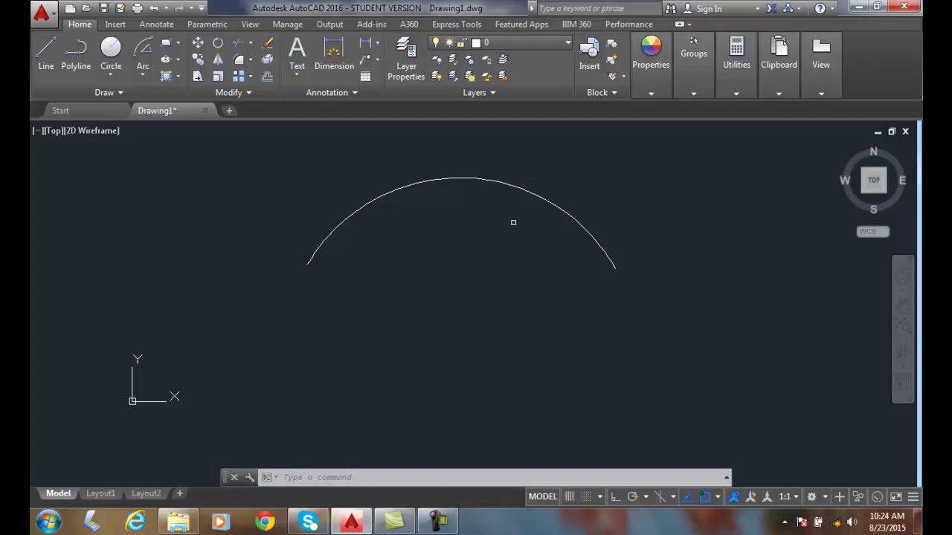
pyautogui.click(267, 43)
pyautogui.click(366, 223)
# Erase the 120° arc and draw a Start, End, Direction arc ending down-right
pyautogui.click(342, 208)
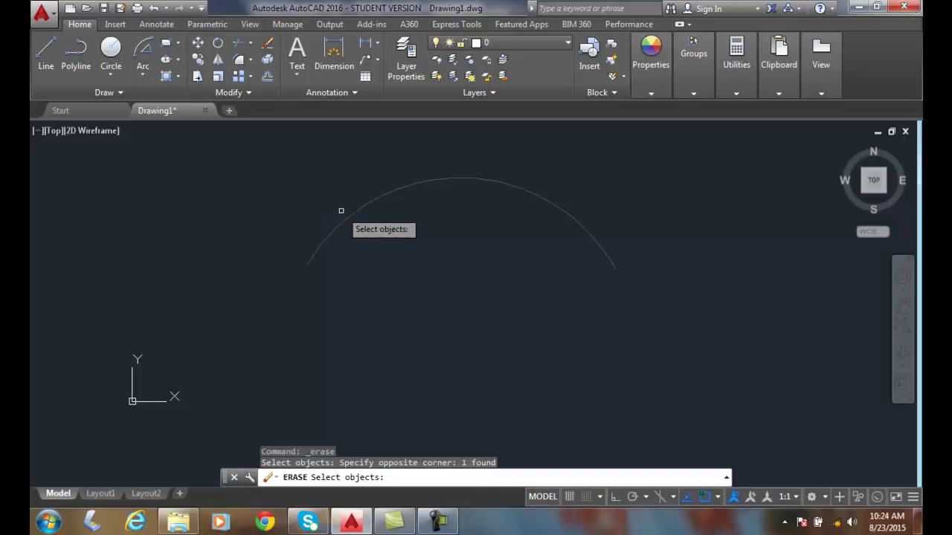
pyautogui.press('Return')
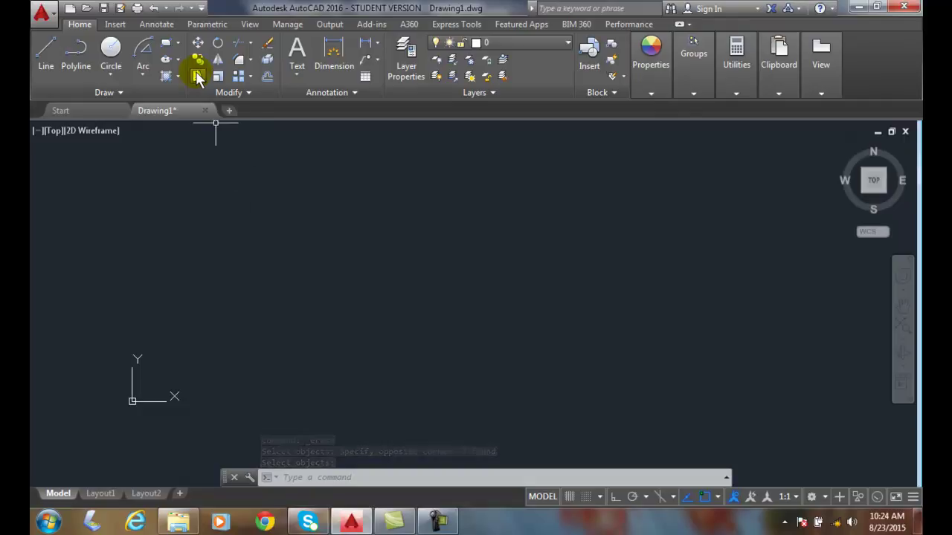
pyautogui.click(142, 75)
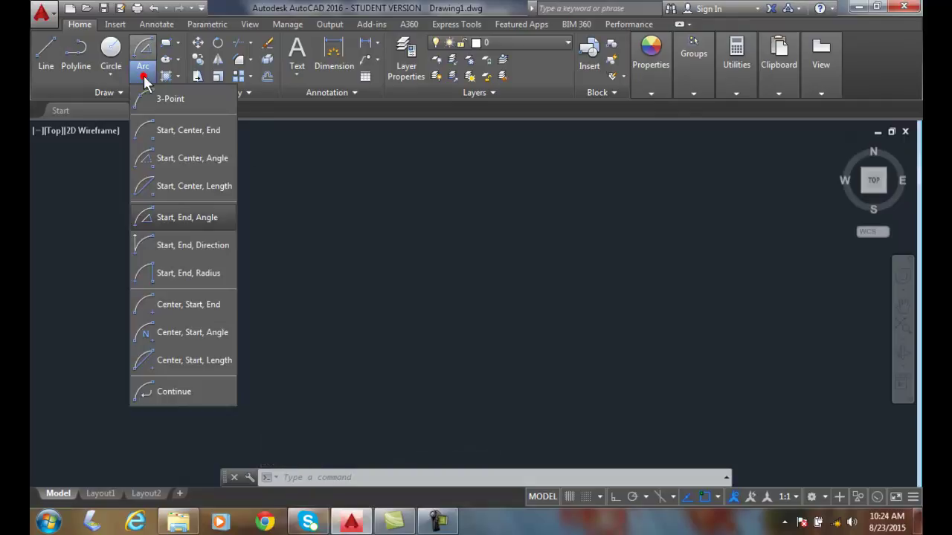
pyautogui.click(184, 247)
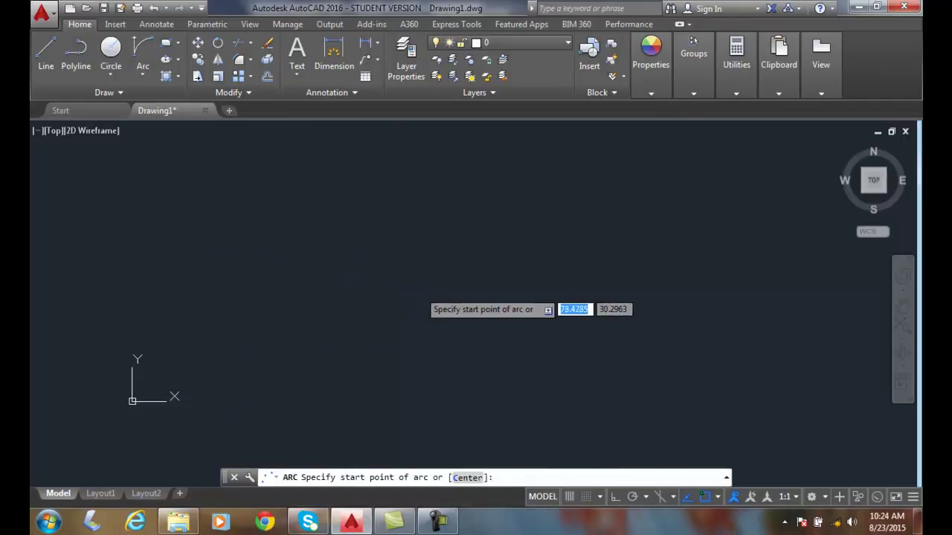
pyautogui.click(340, 283)
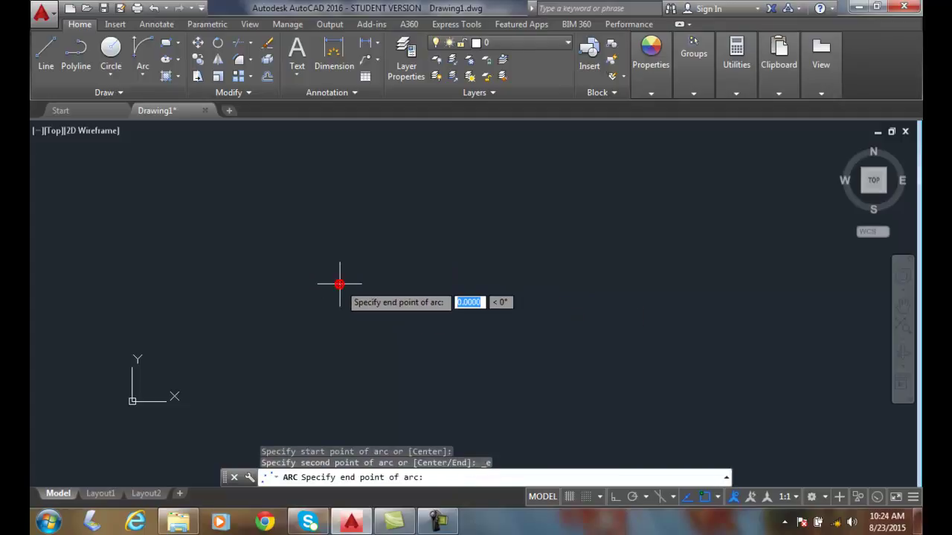
pyautogui.click(508, 386)
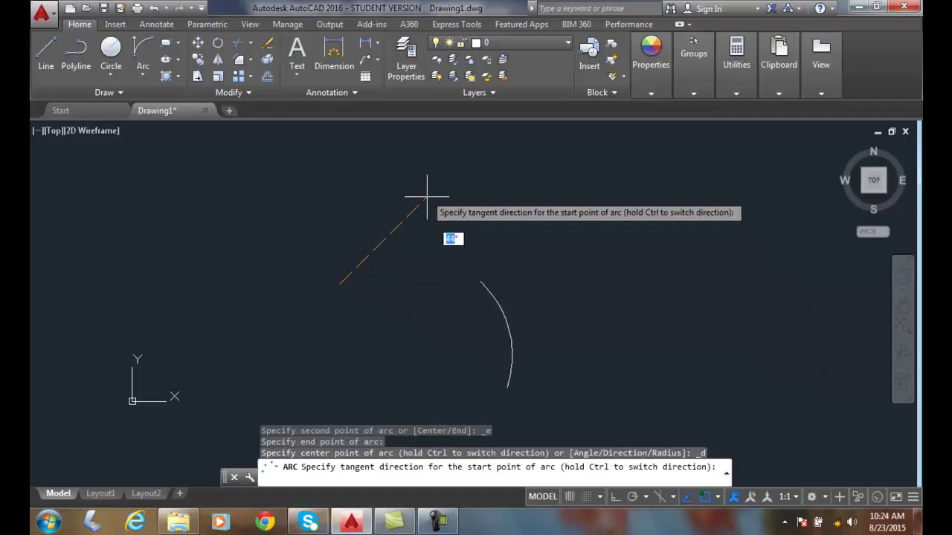
pyautogui.click(453, 168)
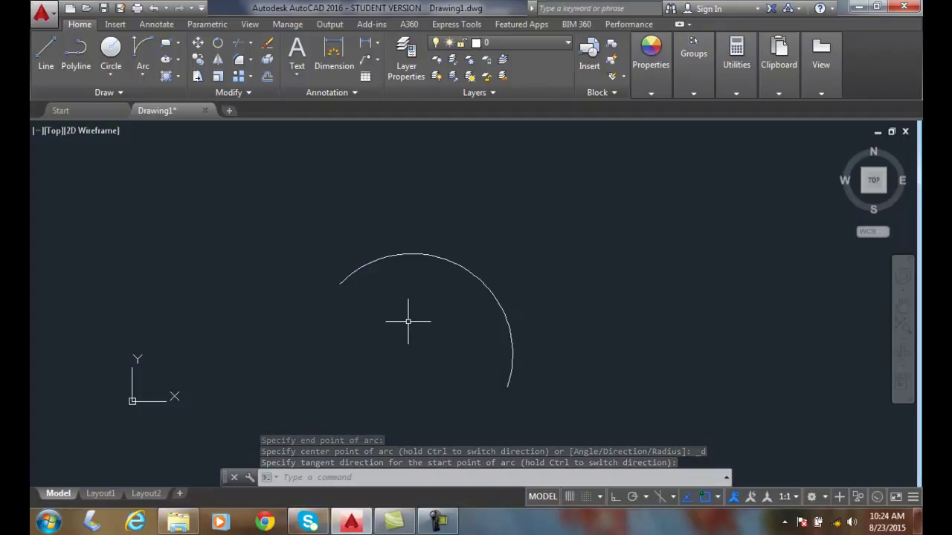
pyautogui.press('Escape')
# Erase the direction arc using the E command and a crossing window
pyautogui.write('e')
pyautogui.press('Return')
pyautogui.click(572, 320)
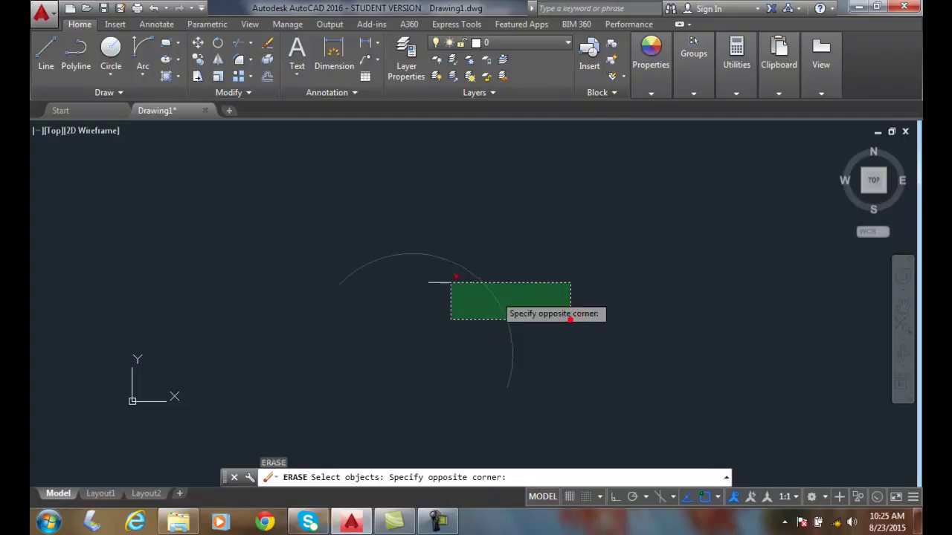
pyautogui.click(365, 259)
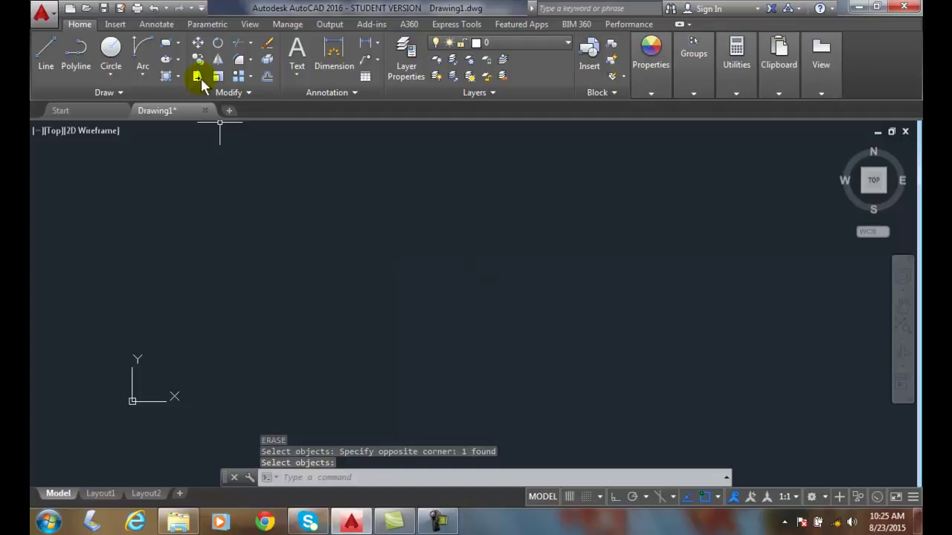
# Draw a Start, End, Radius arc with radius 40
pyautogui.click(145, 76)
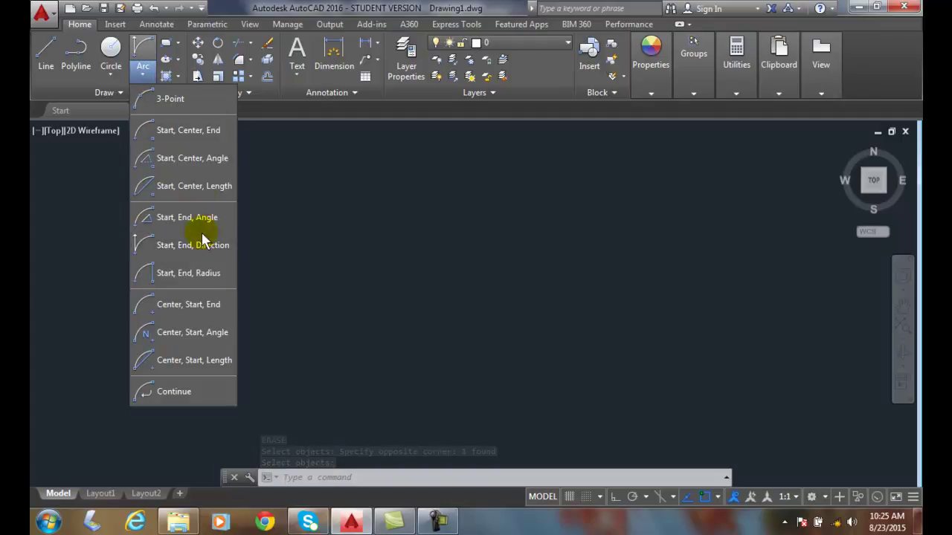
pyautogui.click(205, 275)
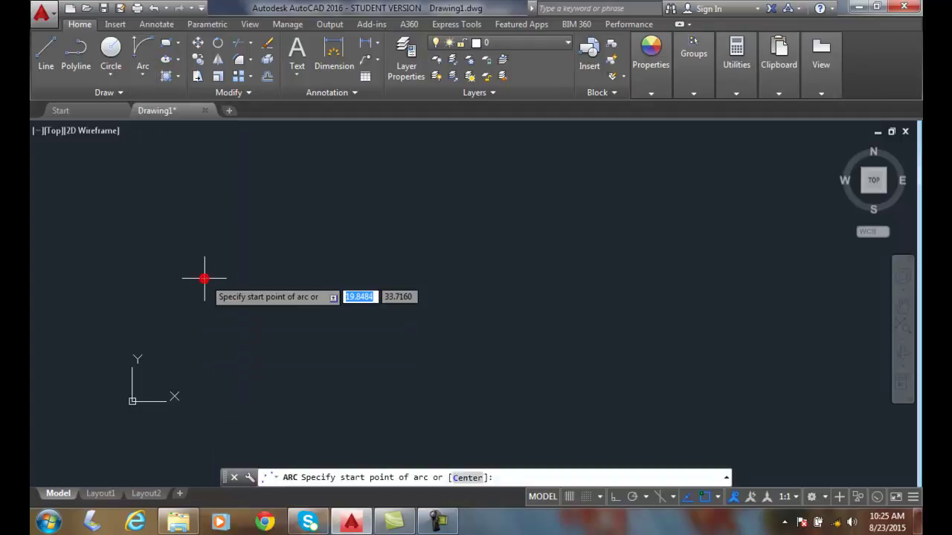
pyautogui.click(590, 322)
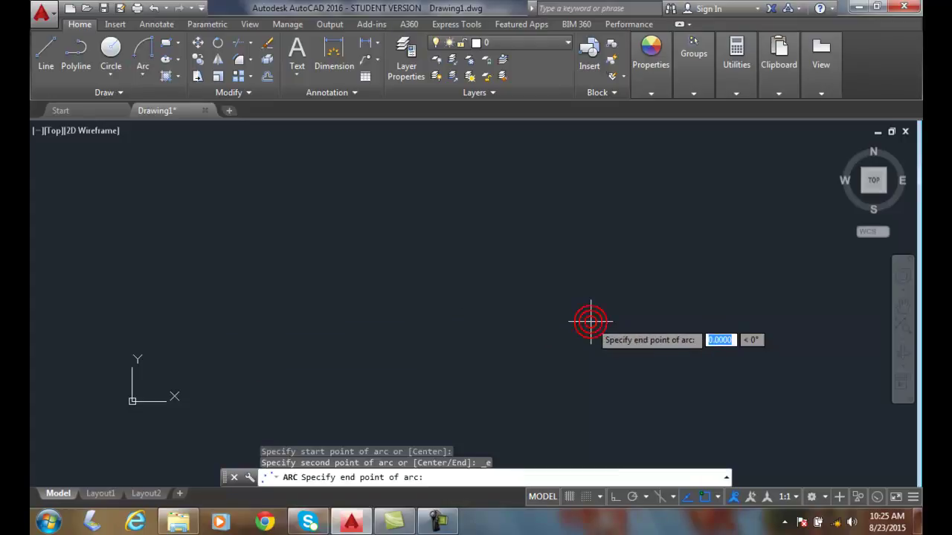
pyautogui.click(406, 178)
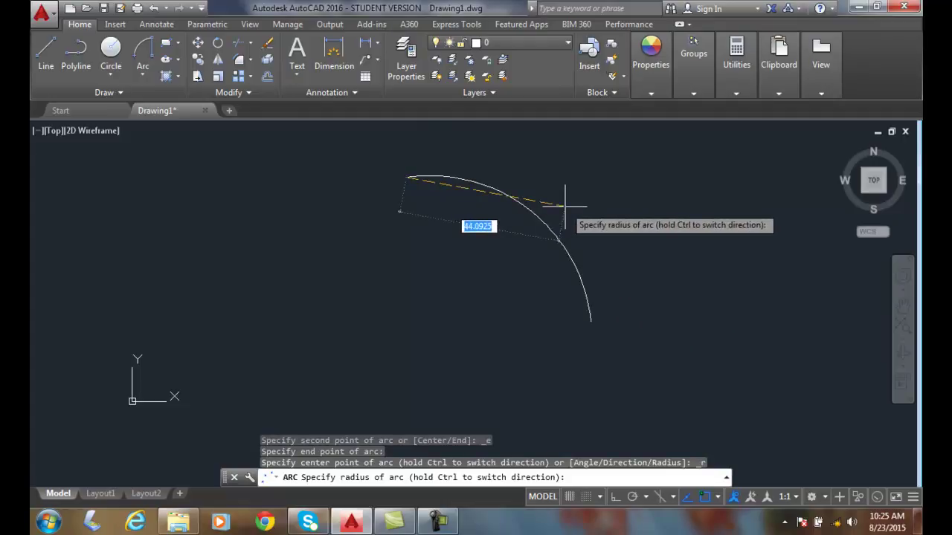
pyautogui.write('40')
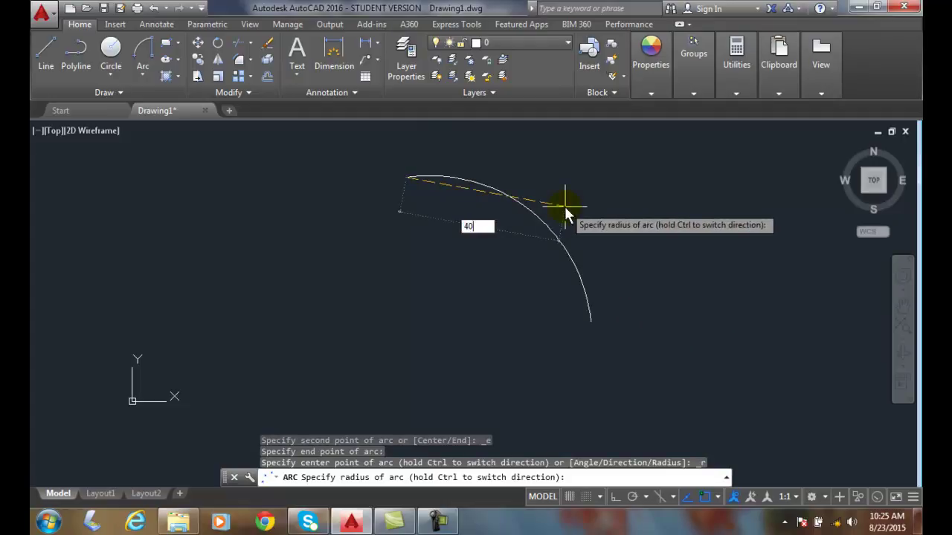
pyautogui.press('Return')
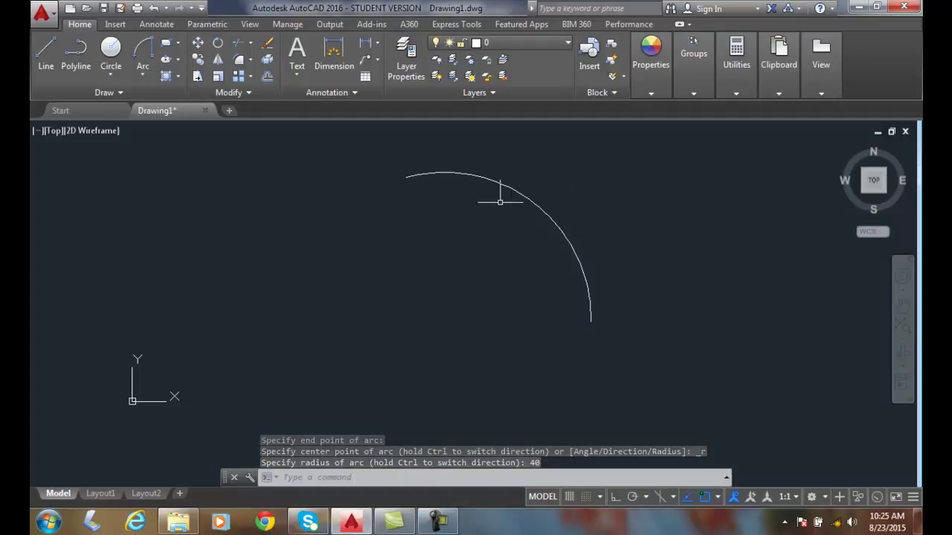
# Erase the quarter arc
pyautogui.click(267, 47)
pyautogui.click(571, 241)
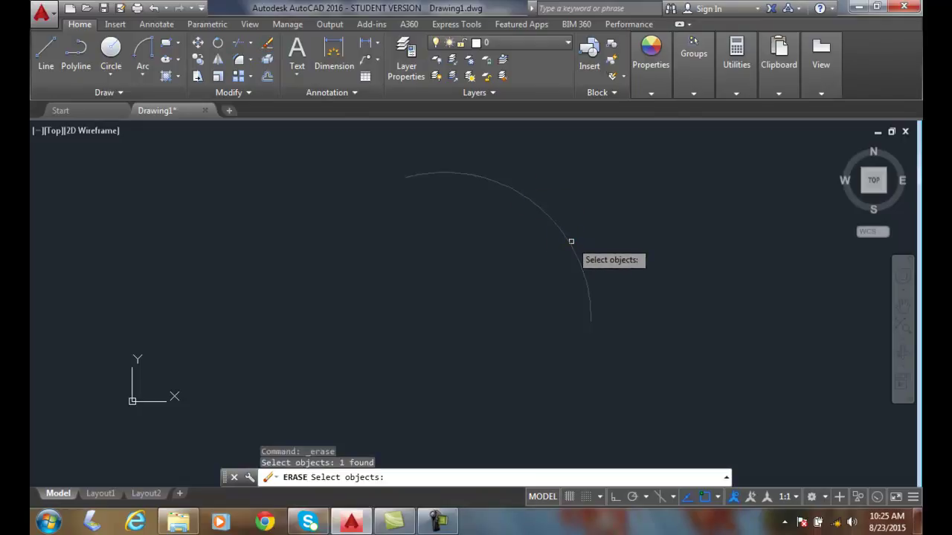
pyautogui.press('Return')
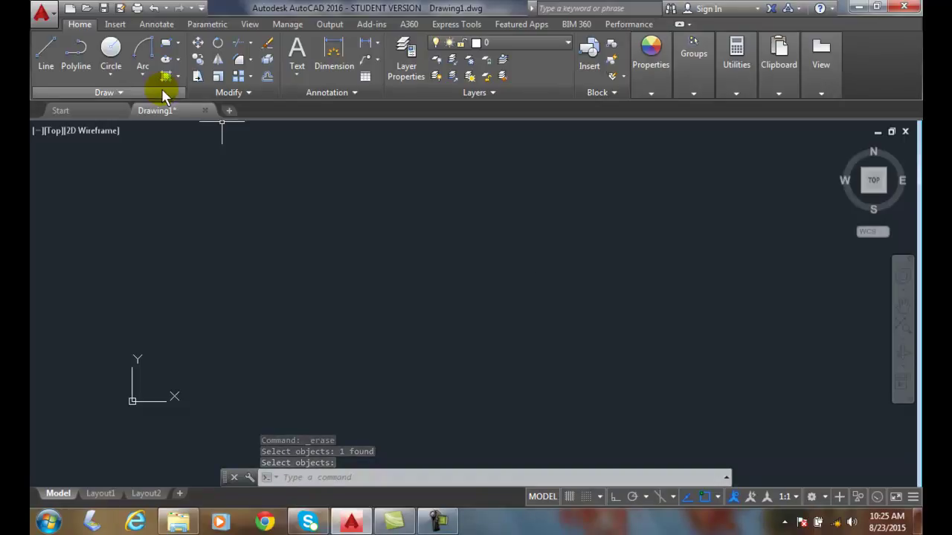
# Draw a Center, Start, End arc forming a large half arch mid-canvas
pyautogui.click(140, 76)
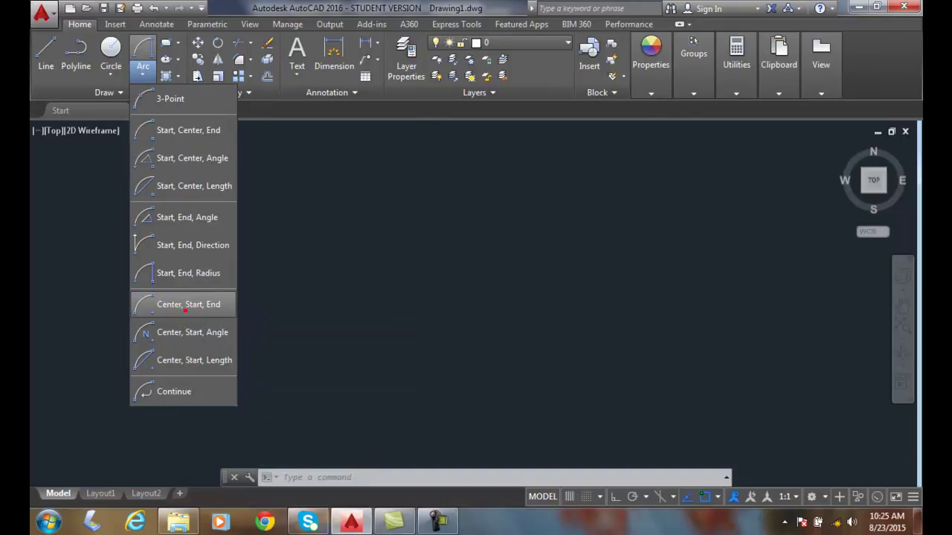
pyautogui.click(186, 316)
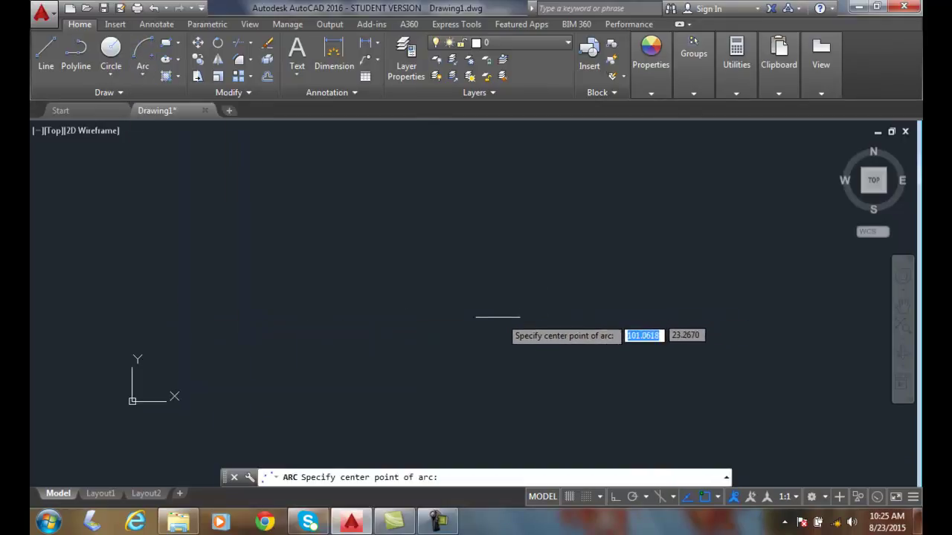
pyautogui.click(453, 322)
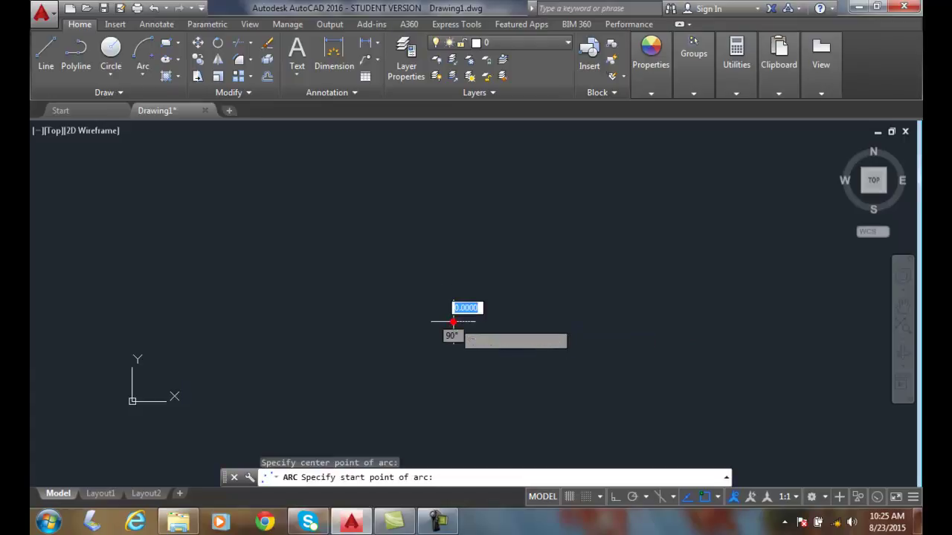
pyautogui.click(618, 301)
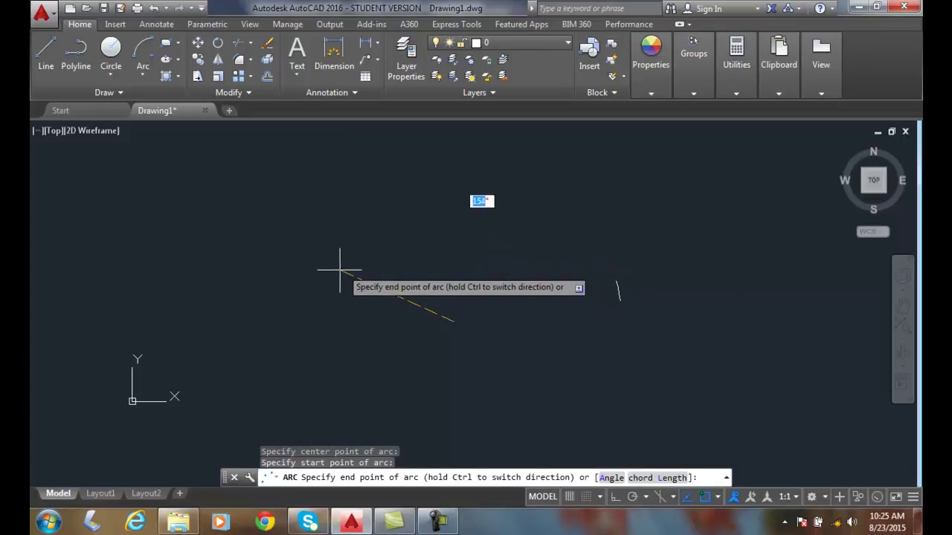
pyautogui.click(338, 317)
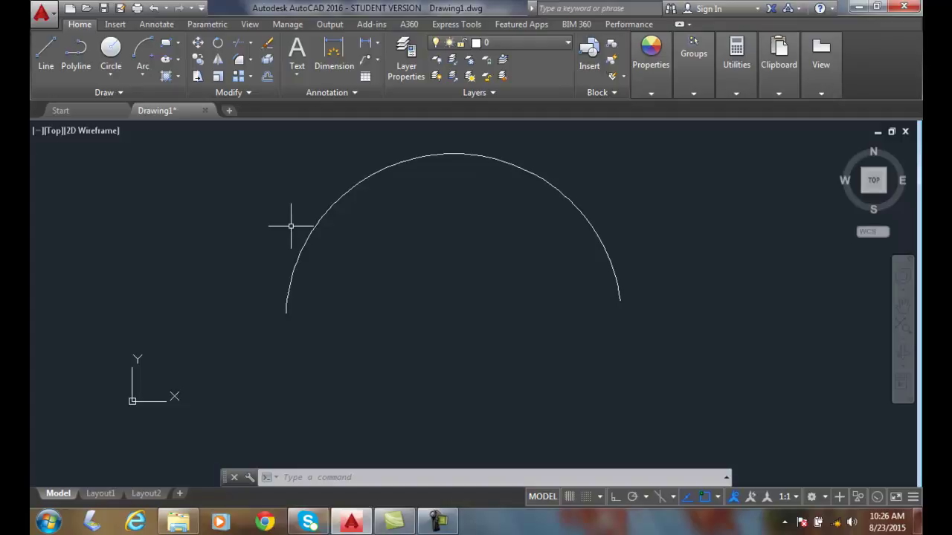
# Delete the half arc and draw a Center, Start, Angle arc with a 30° angle
pyautogui.click(349, 192)
pyautogui.press('Delete')
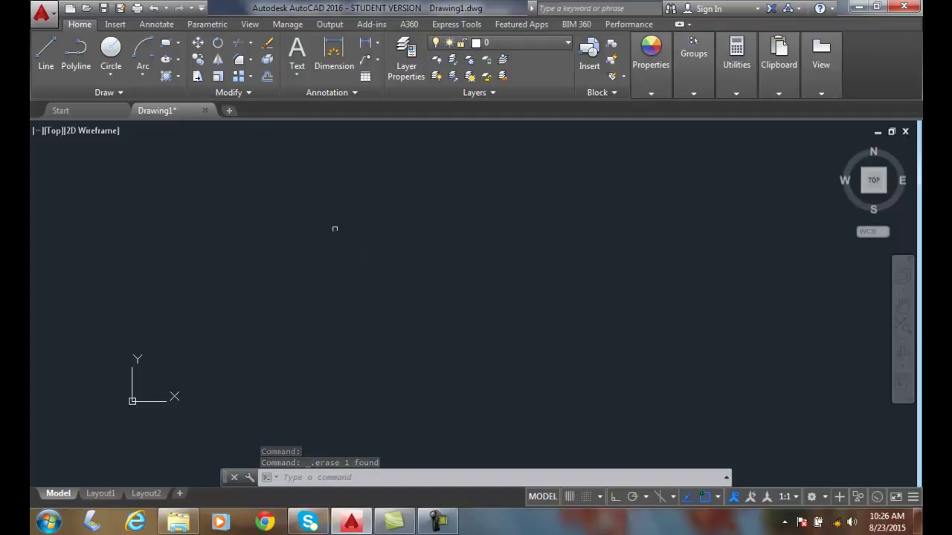
pyautogui.click(141, 82)
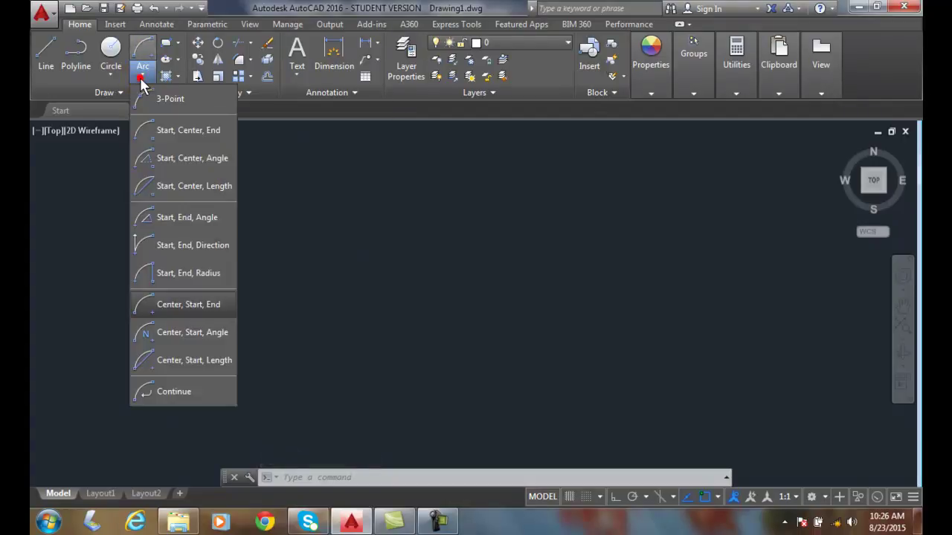
pyautogui.click(191, 332)
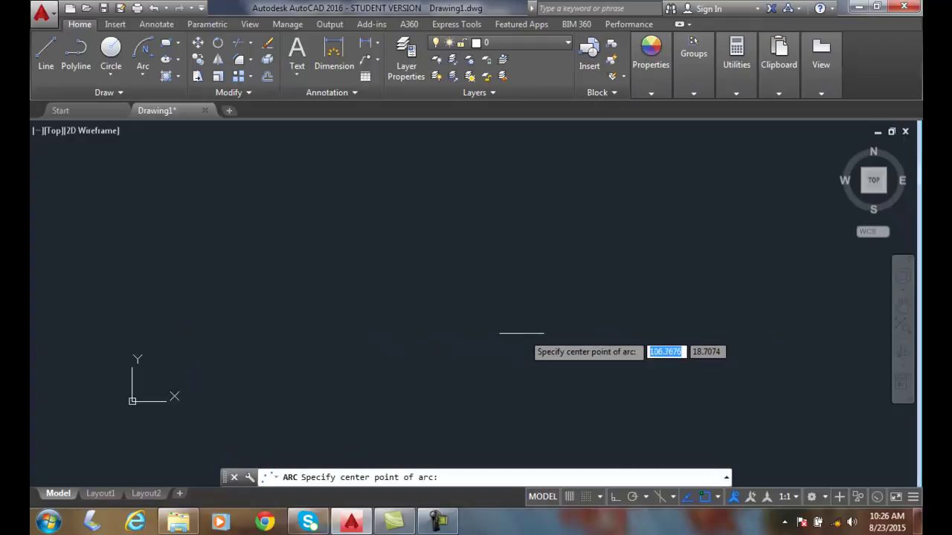
pyautogui.click(361, 339)
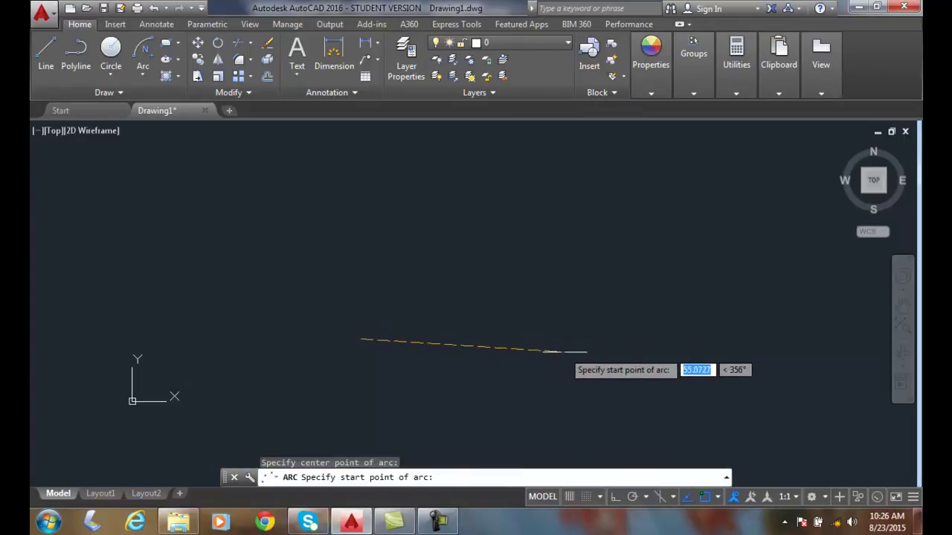
pyautogui.click(610, 342)
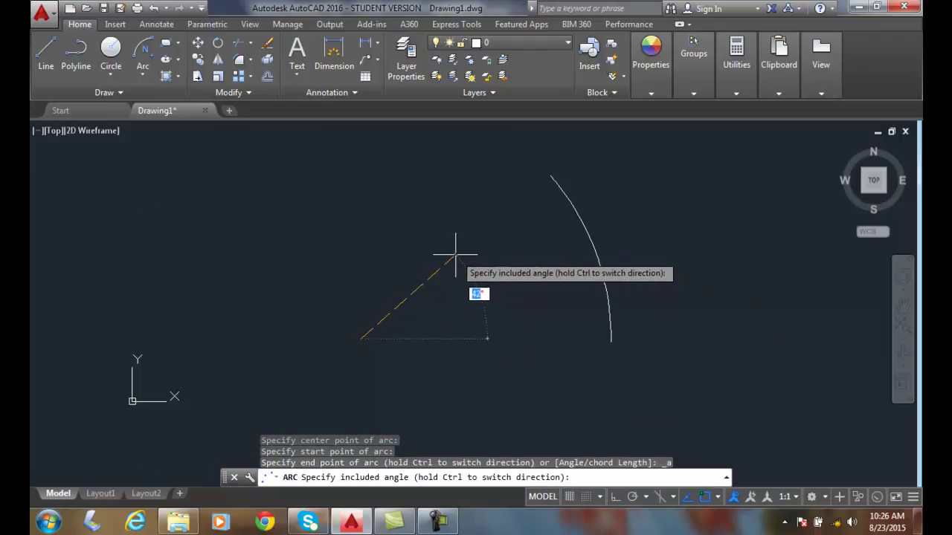
pyautogui.write('30')
pyautogui.press('Return')
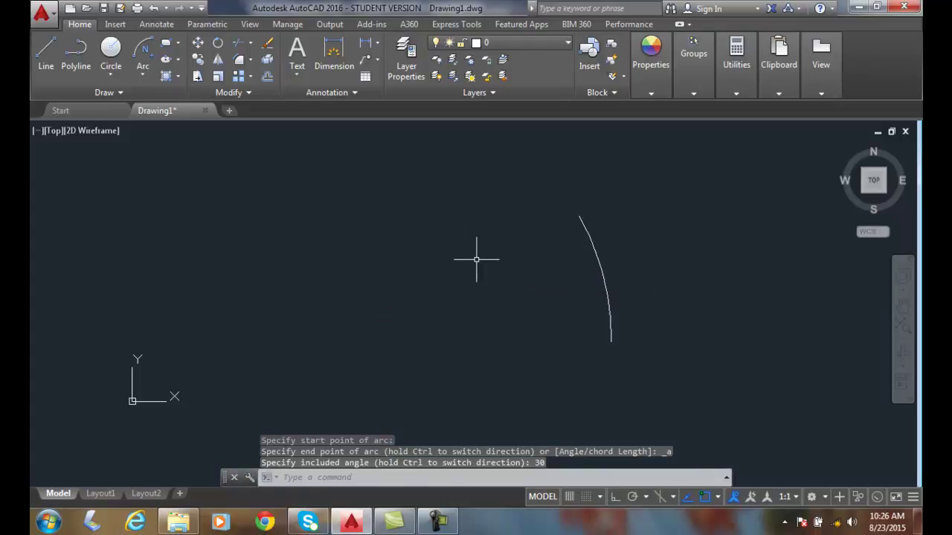
# Erase the 30° arc
pyautogui.click(267, 43)
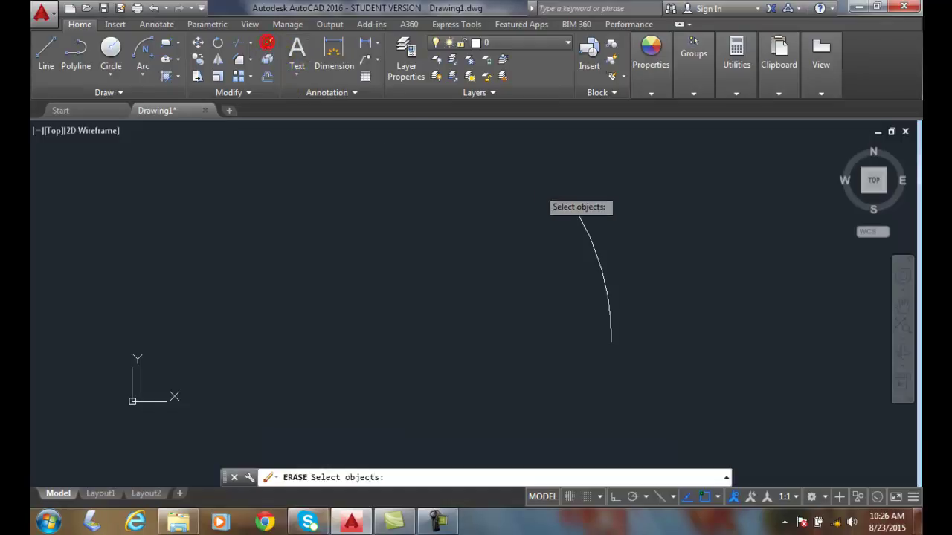
pyautogui.click(587, 228)
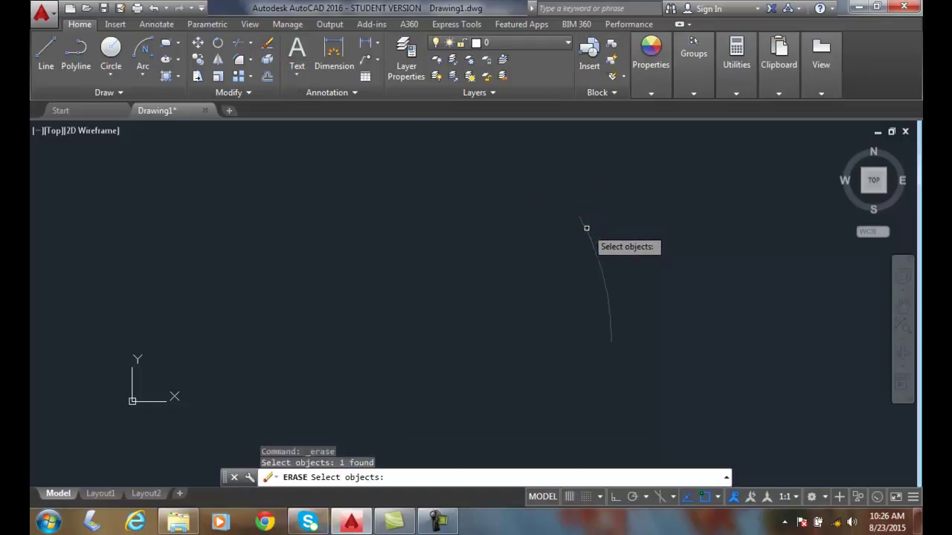
pyautogui.press('Return')
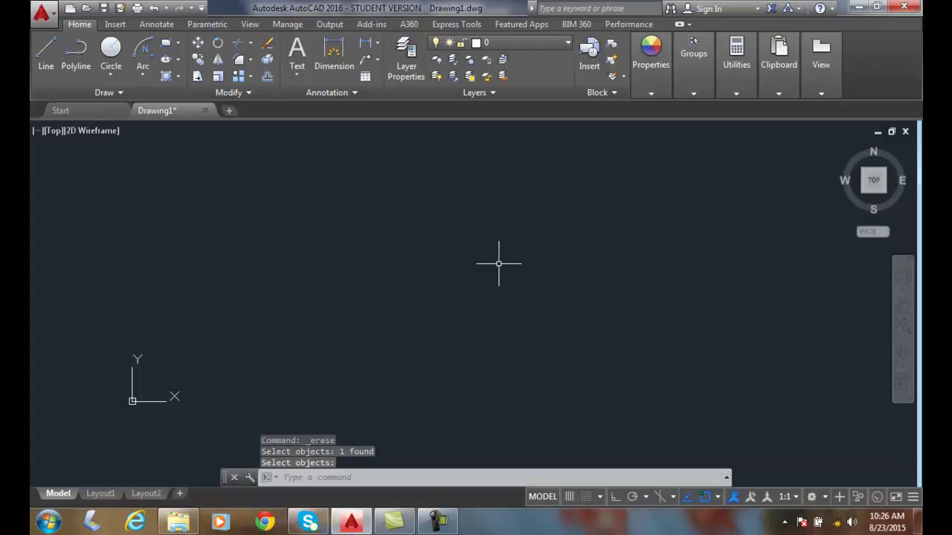
# Draw a Center, Start, Length arc with chord length 100, then select it
pyautogui.click(139, 76)
pyautogui.click(199, 360)
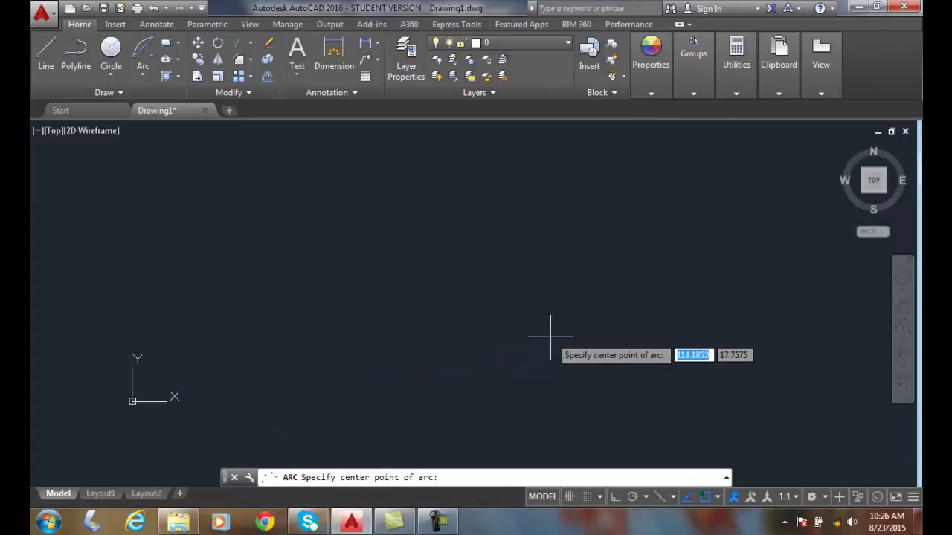
pyautogui.click(461, 379)
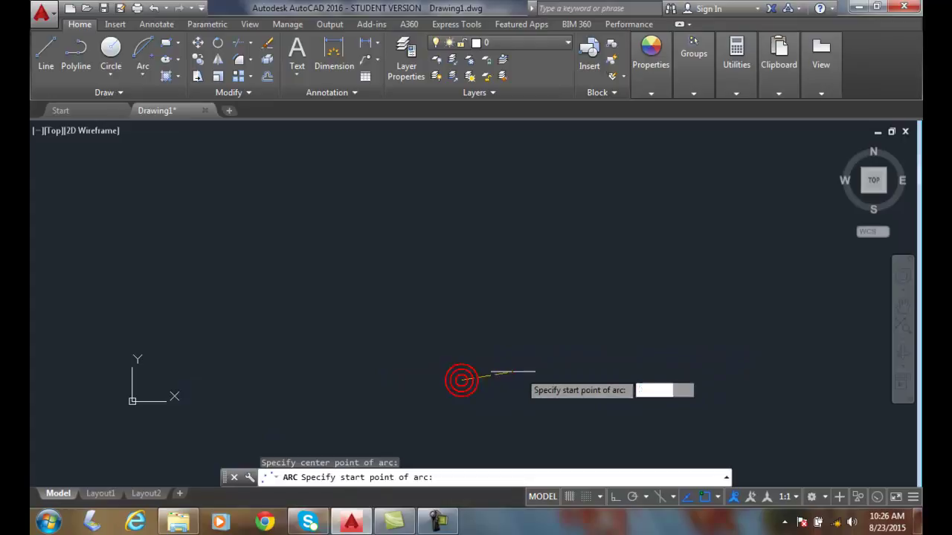
pyautogui.click(670, 323)
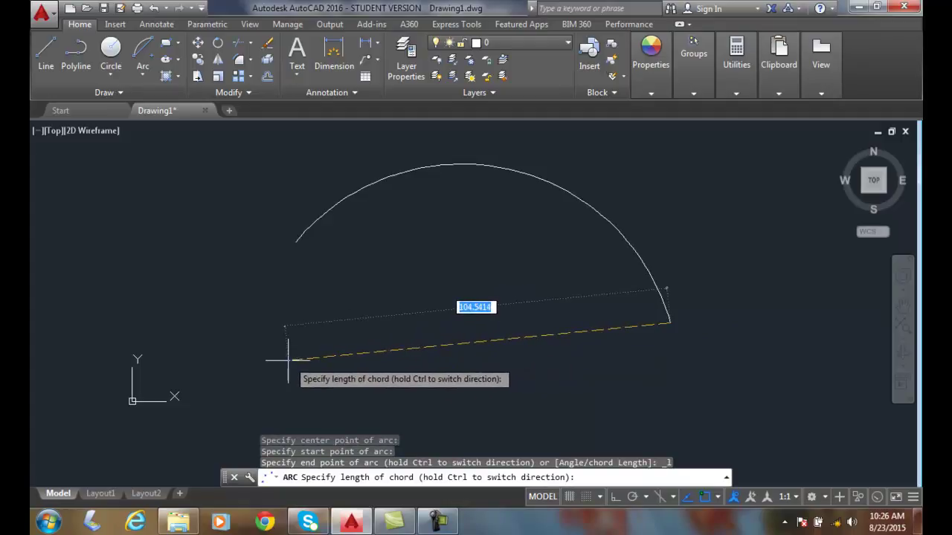
pyautogui.write('100')
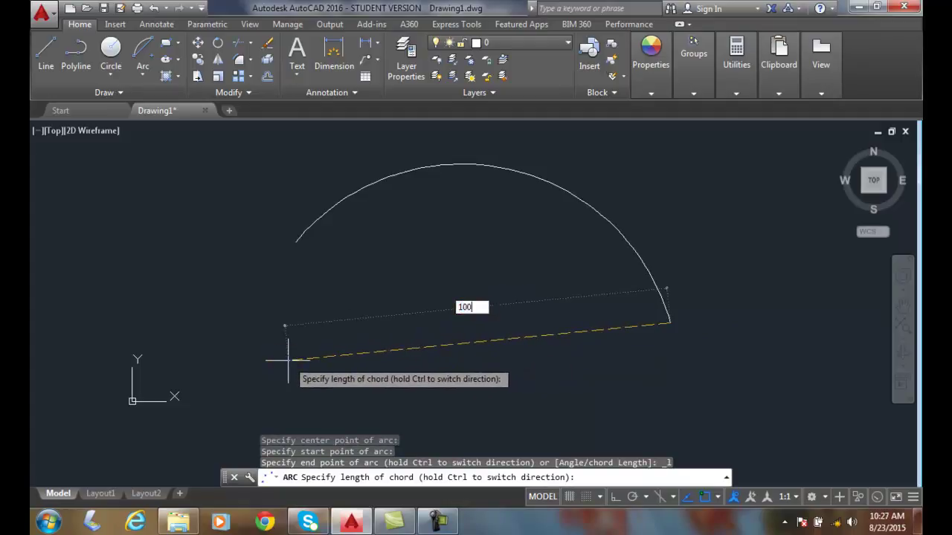
pyautogui.press('Return')
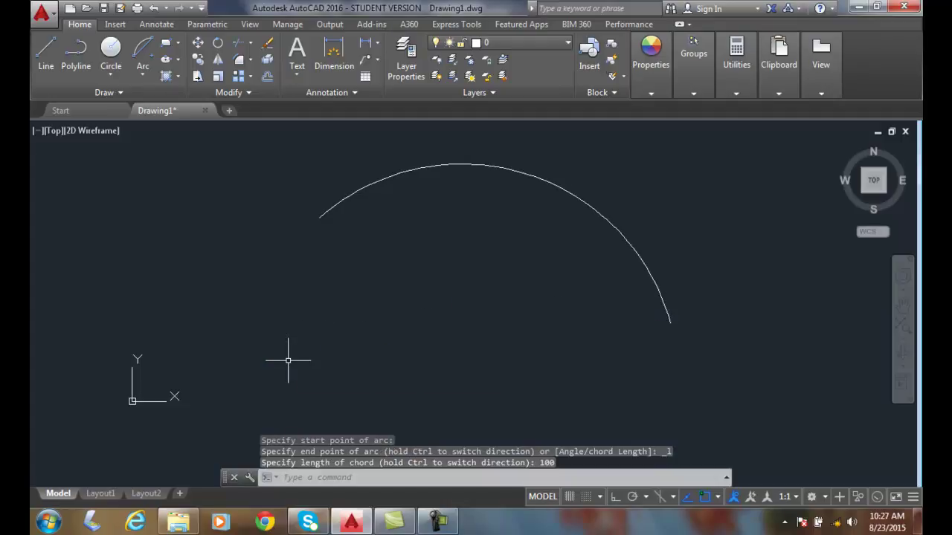
pyautogui.click(323, 215)
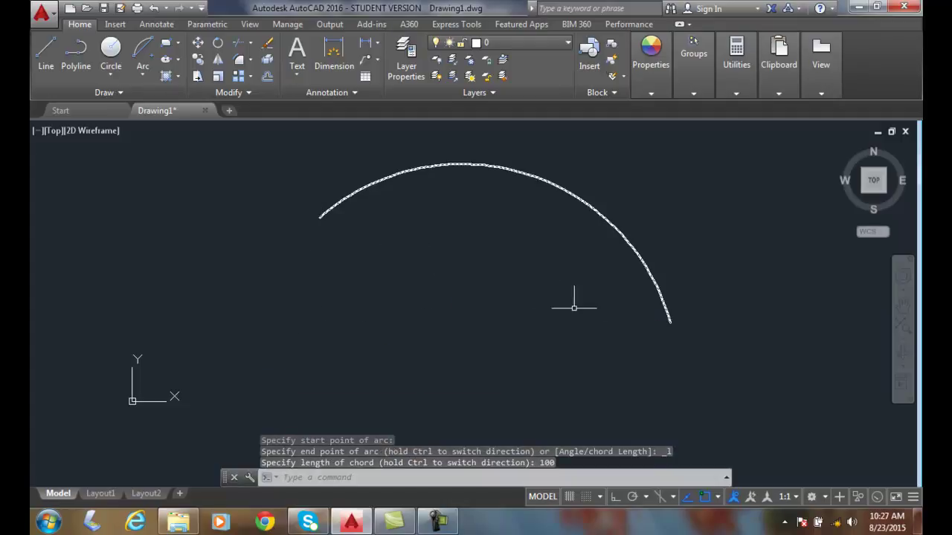
# Deselect the chord-length arc and reopen the Arc method list
pyautogui.press('Escape')
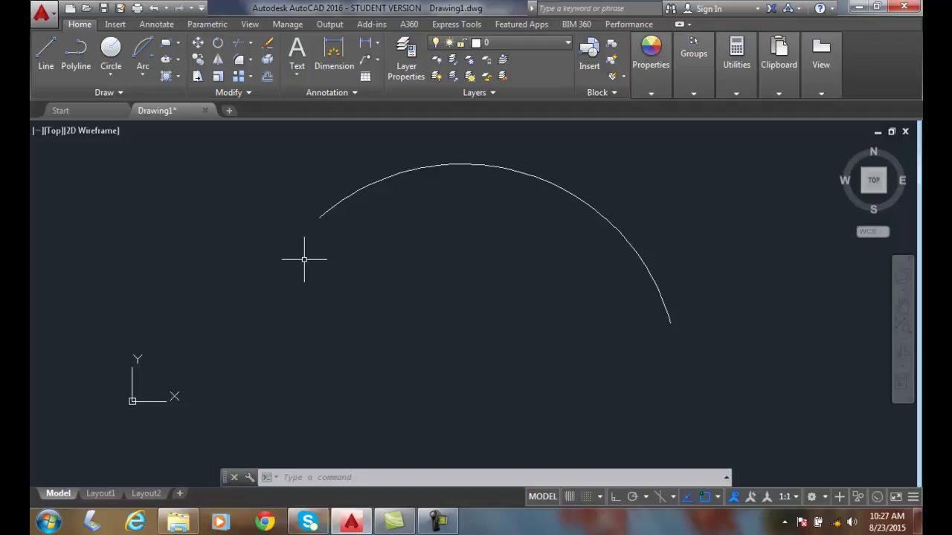
pyautogui.click(144, 73)
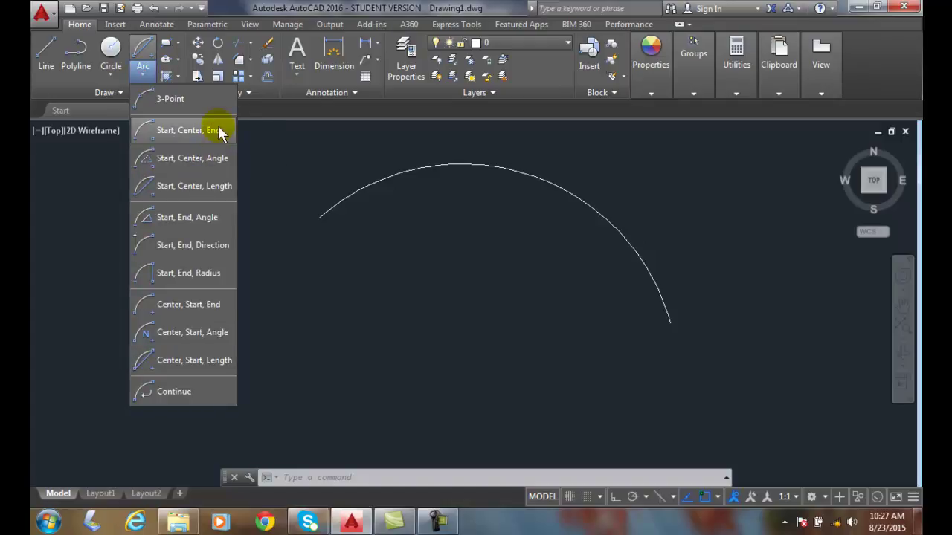